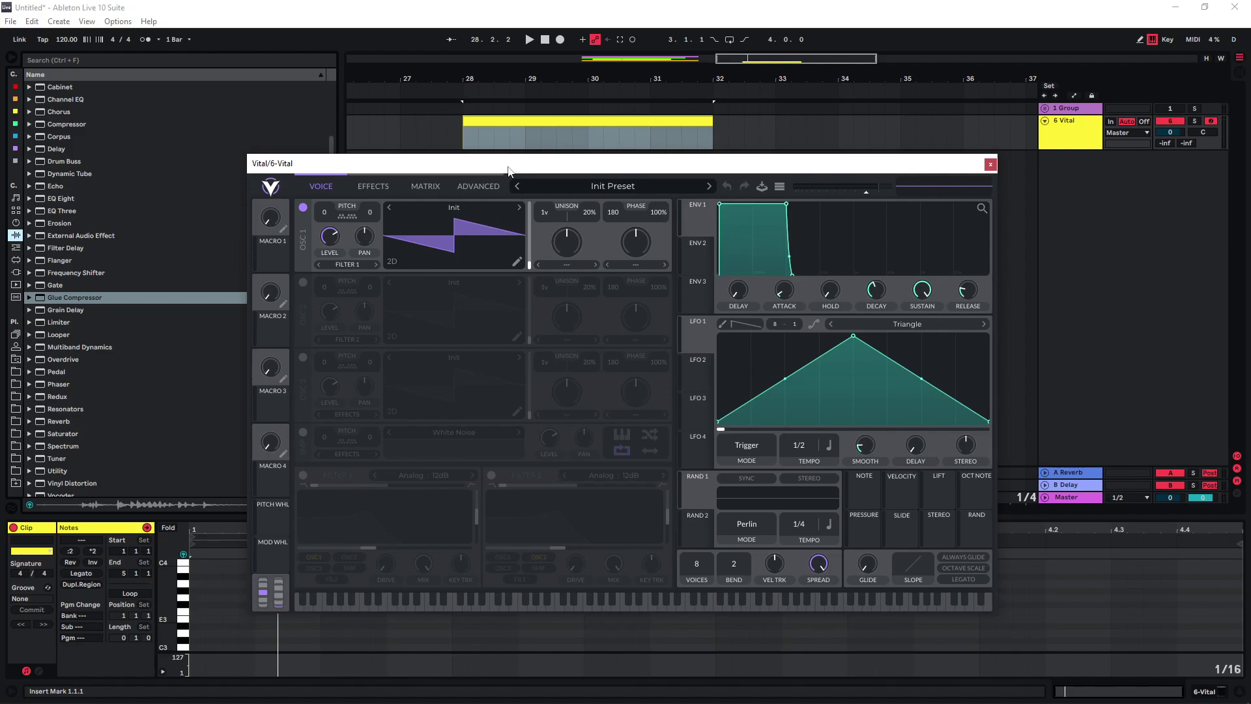
Step: Load the Basic Shapes wavetable into oscillator 1 and enable oscillators 2 and 3
left_click(463, 209)
left_click(749, 233)
left_click(303, 284)
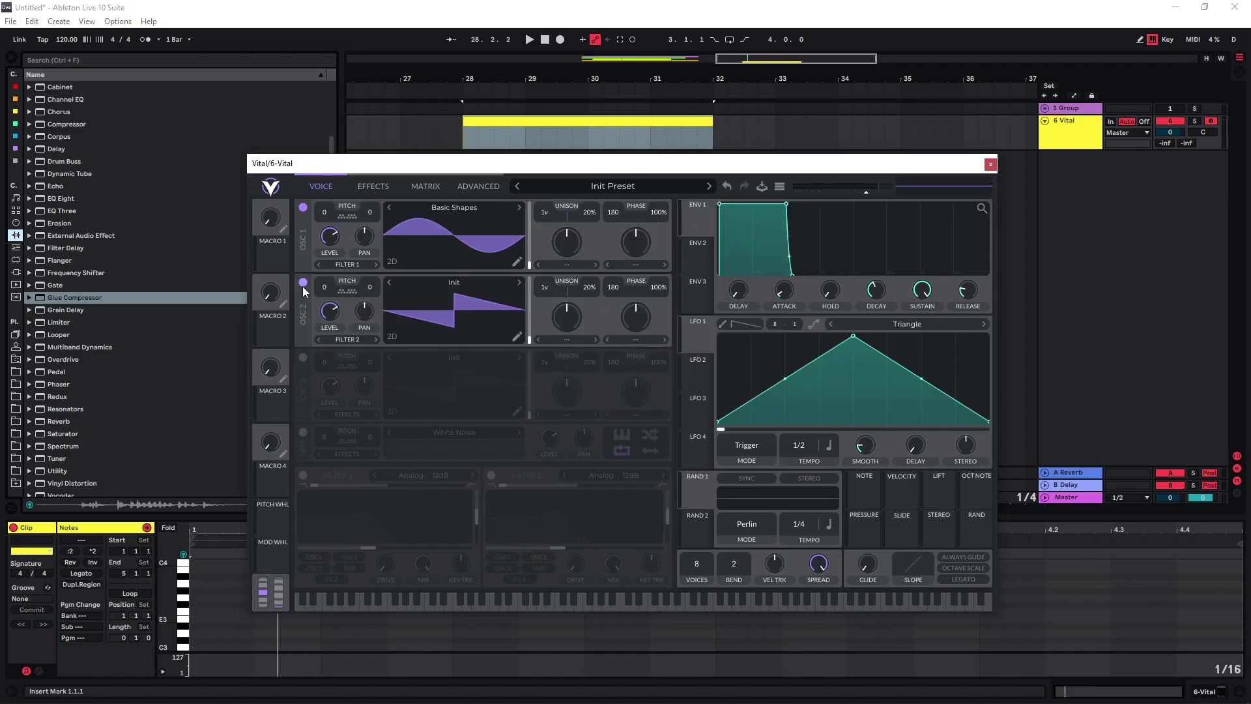
left_click(303, 357)
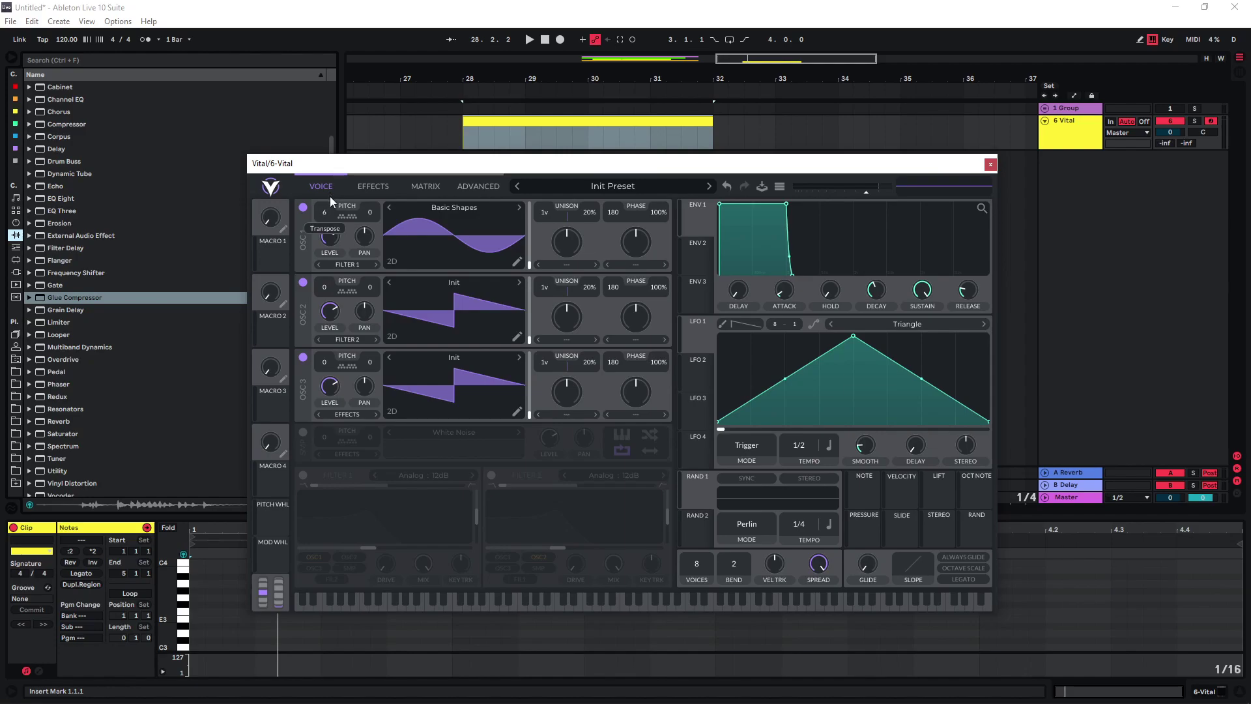
Step: Transpose oscillator 1 to 7 and oscillator 3 to -9, give oscillator 2 four unison voices at 10%, and audition a note
left_click_drag(329, 196, 330, 194)
left_click_drag(325, 362, 327, 399)
key("a")
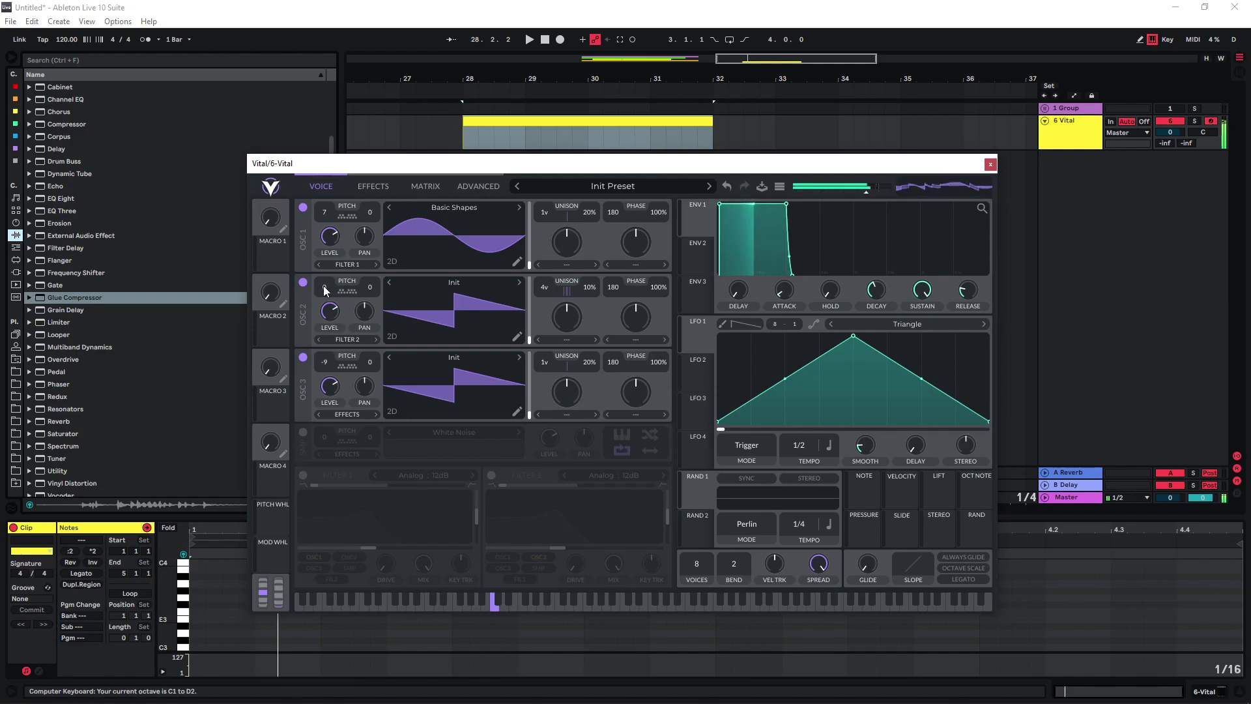
Step: Enable Vital's Soft Clip distortion effect and raise its drive to the maximum
left_click(374, 186)
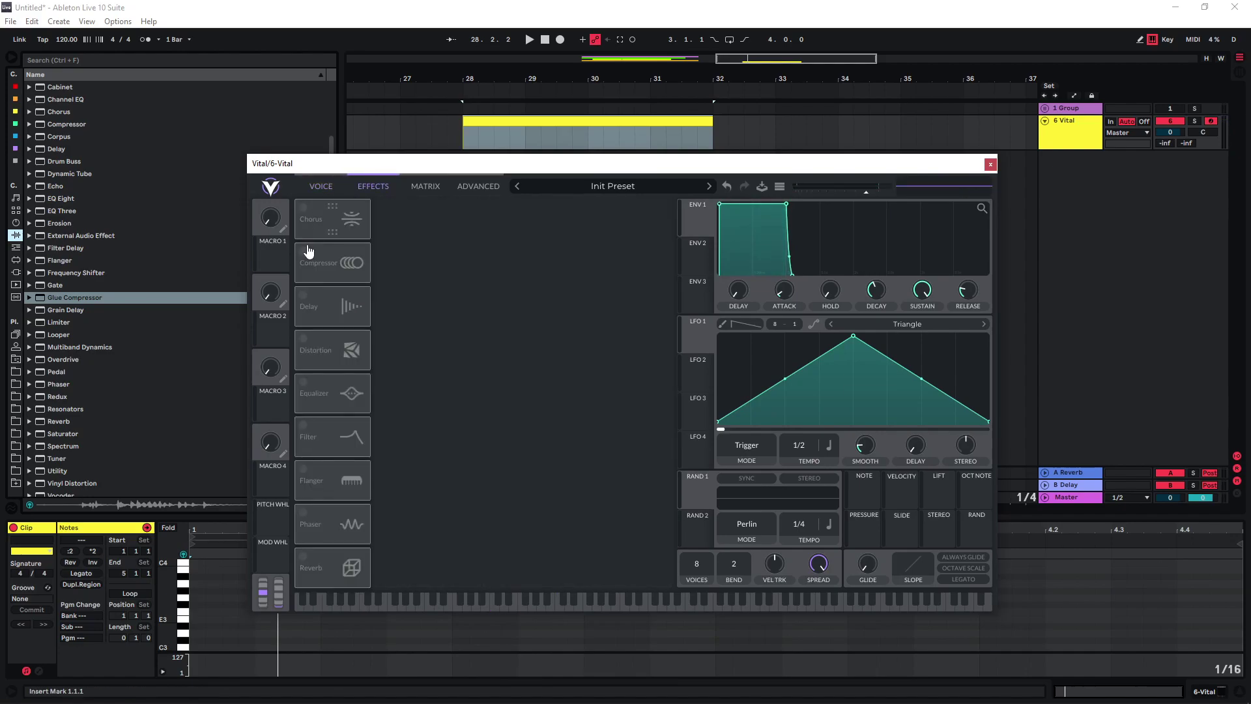
left_click(303, 338)
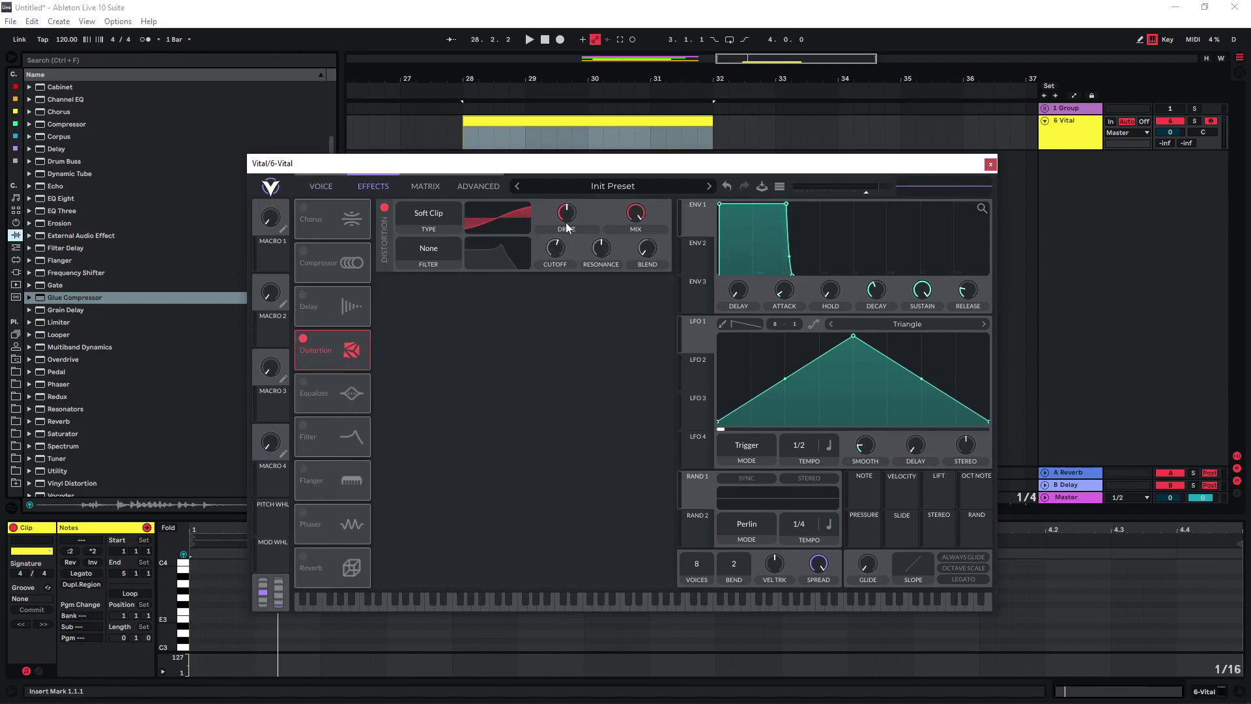
left_click_drag(567, 223, 566, 156)
Step: Enable the reverb and filter effects with the reverb mix at maximum, and set the filter cutoff to about 15 semitones
left_click(303, 468)
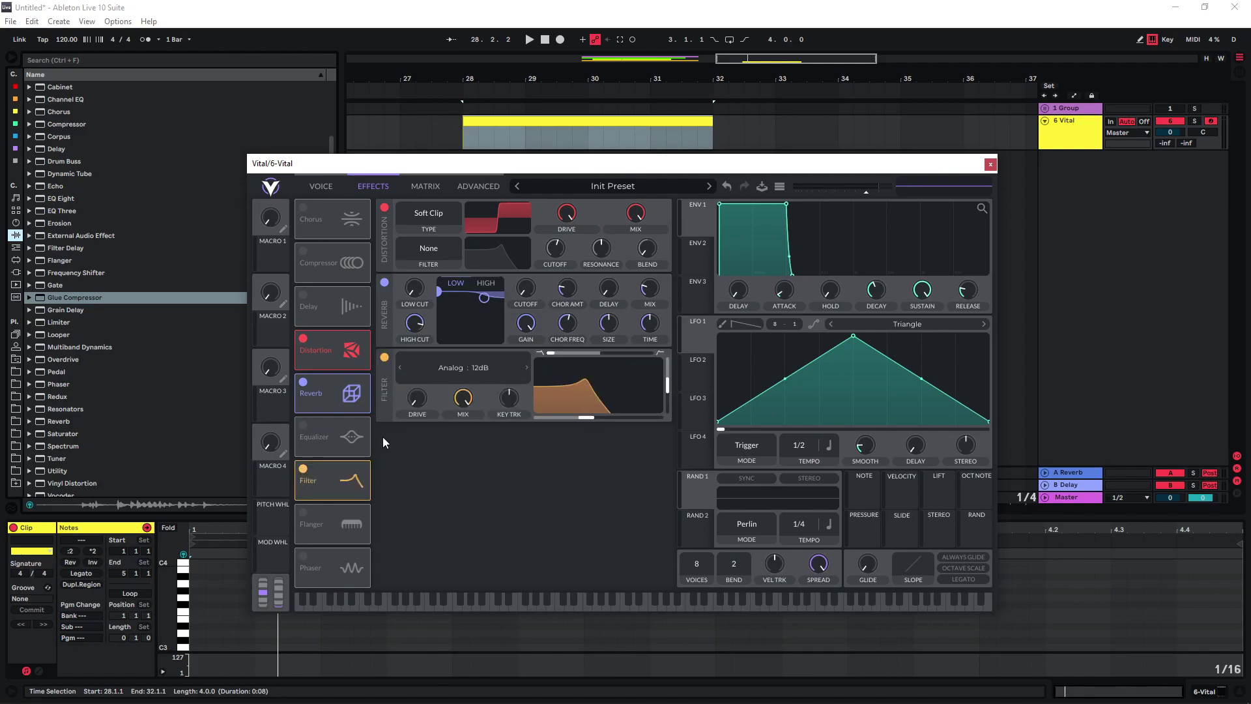
left_click_drag(583, 418, 601, 419)
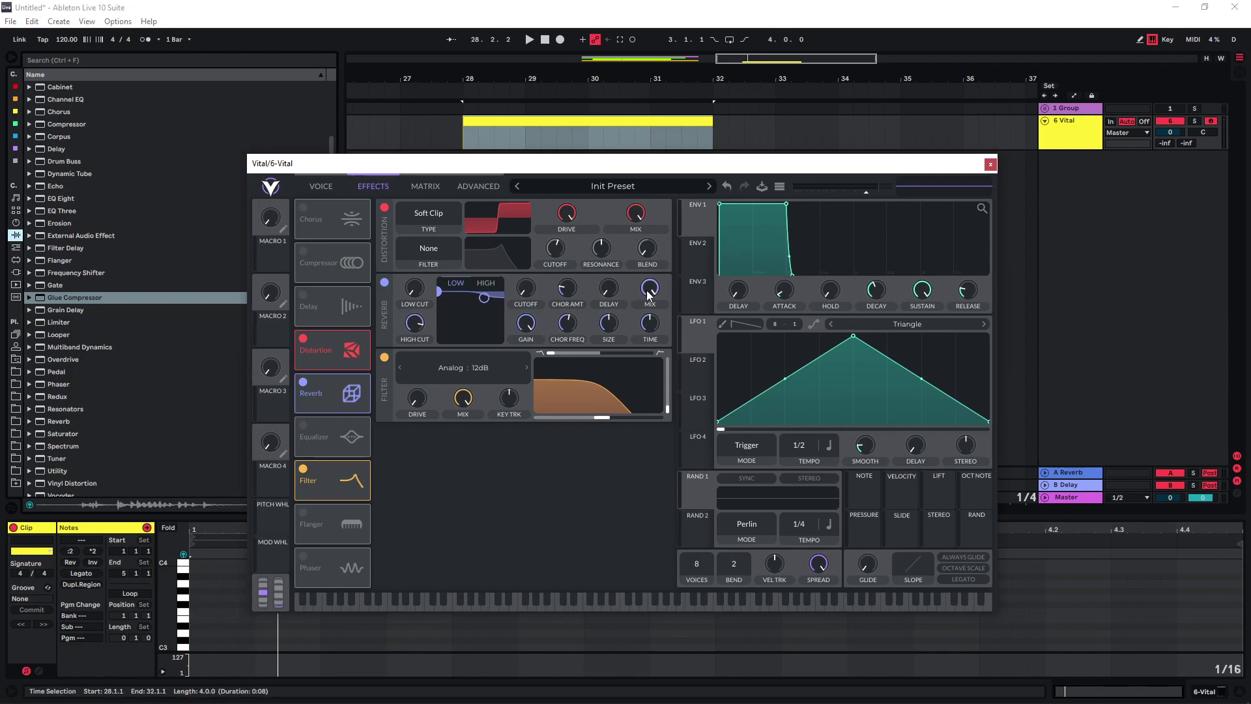
mouse_move(652, 320)
mouse_move(611, 319)
key("a")
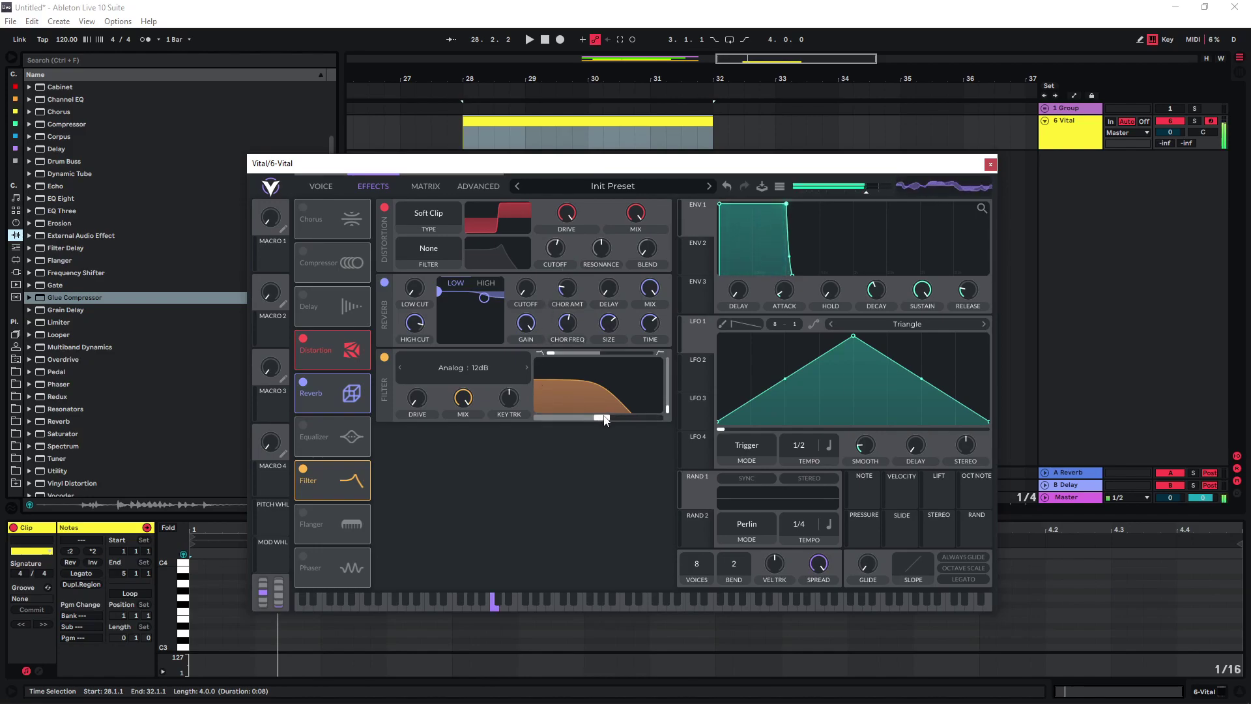
mouse_move(604, 421)
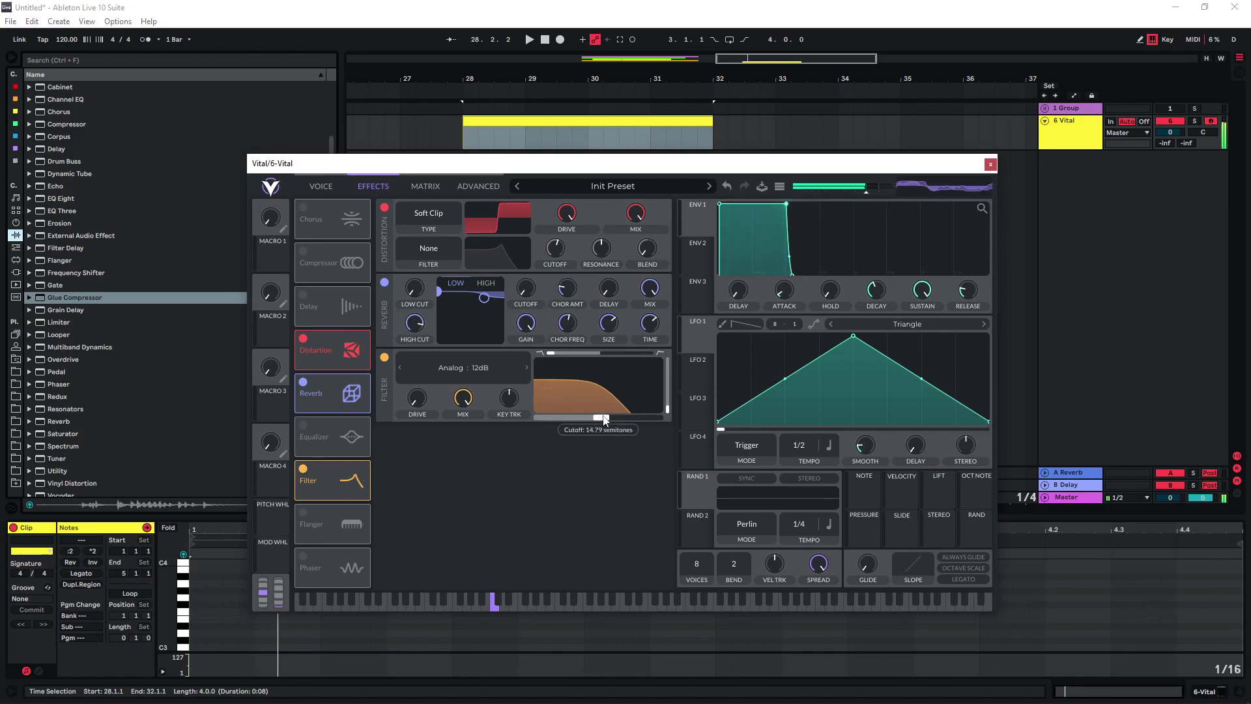
Step: Add a modulation matrix row routing LFO 1 to the global Voice Transpose
left_click(427, 185)
left_click(353, 223)
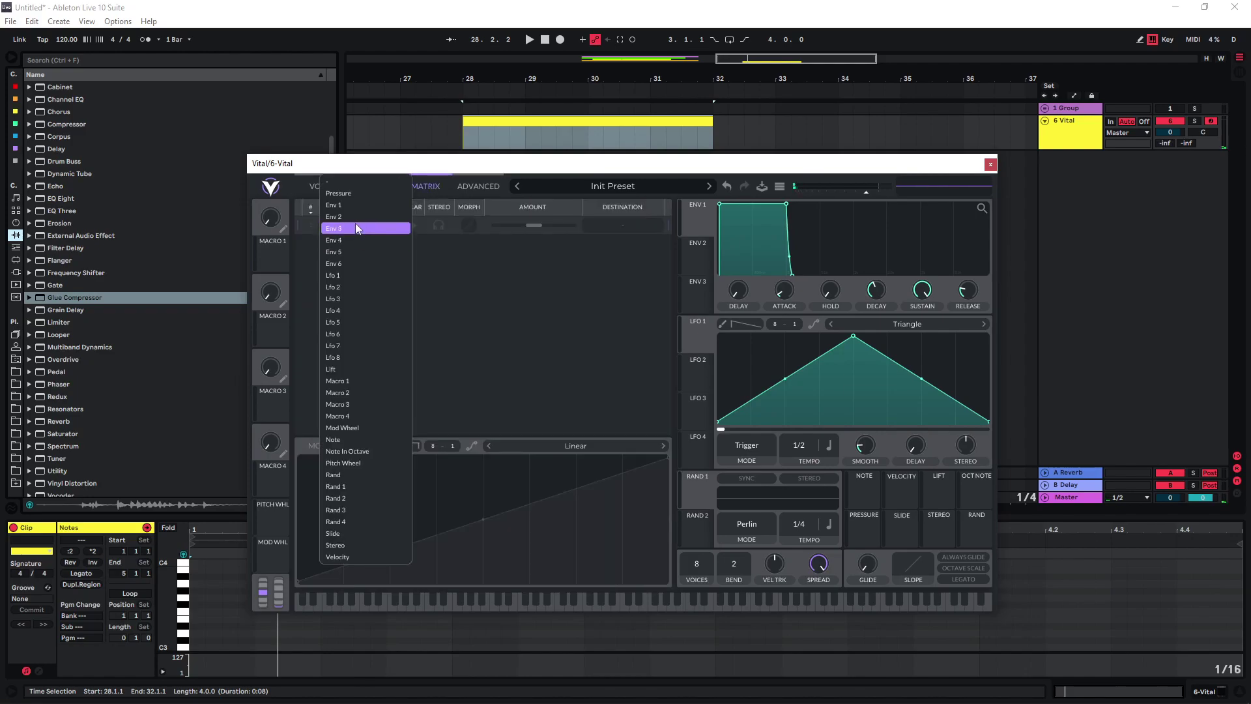
left_click(346, 276)
left_click(600, 225)
left_click(719, 242)
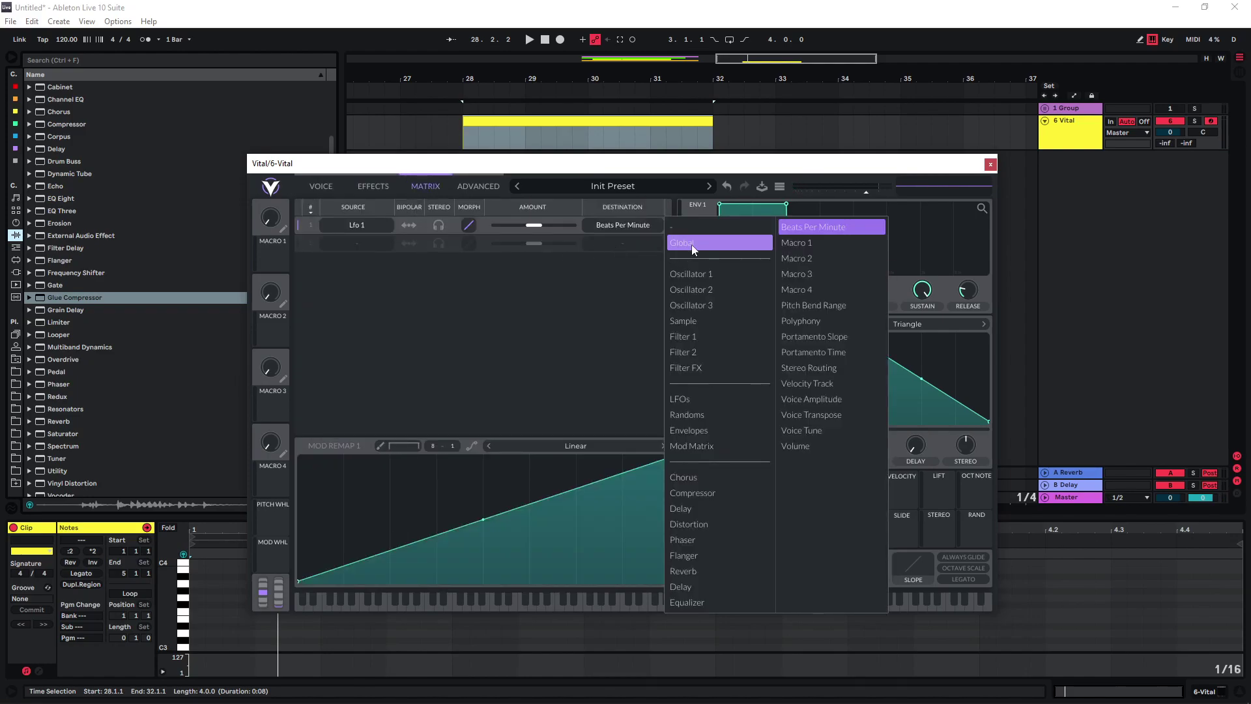
left_click(831, 416)
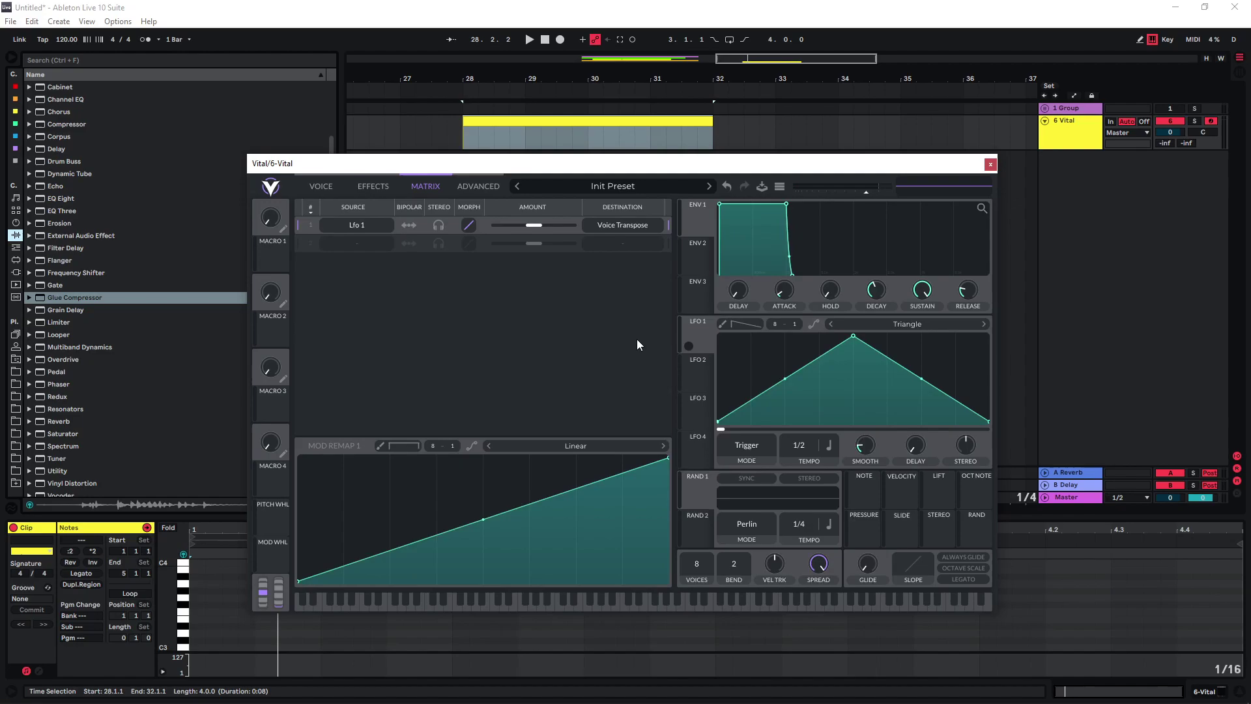
Step: Apply a very small positive Voice Transpose modulation amount, and lower LFO 1's triangle peak with its tempo at 2/1
left_click_drag(535, 226, 536, 226)
left_click_drag(853, 336, 851, 343)
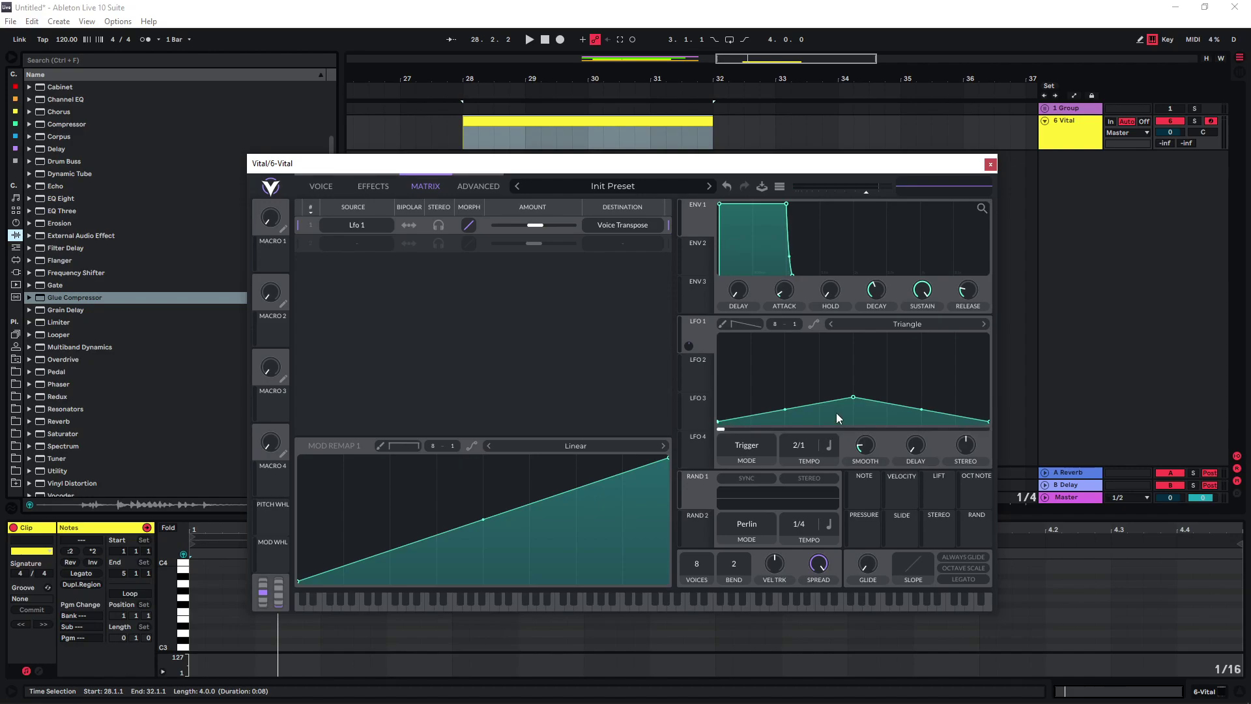
key("a")
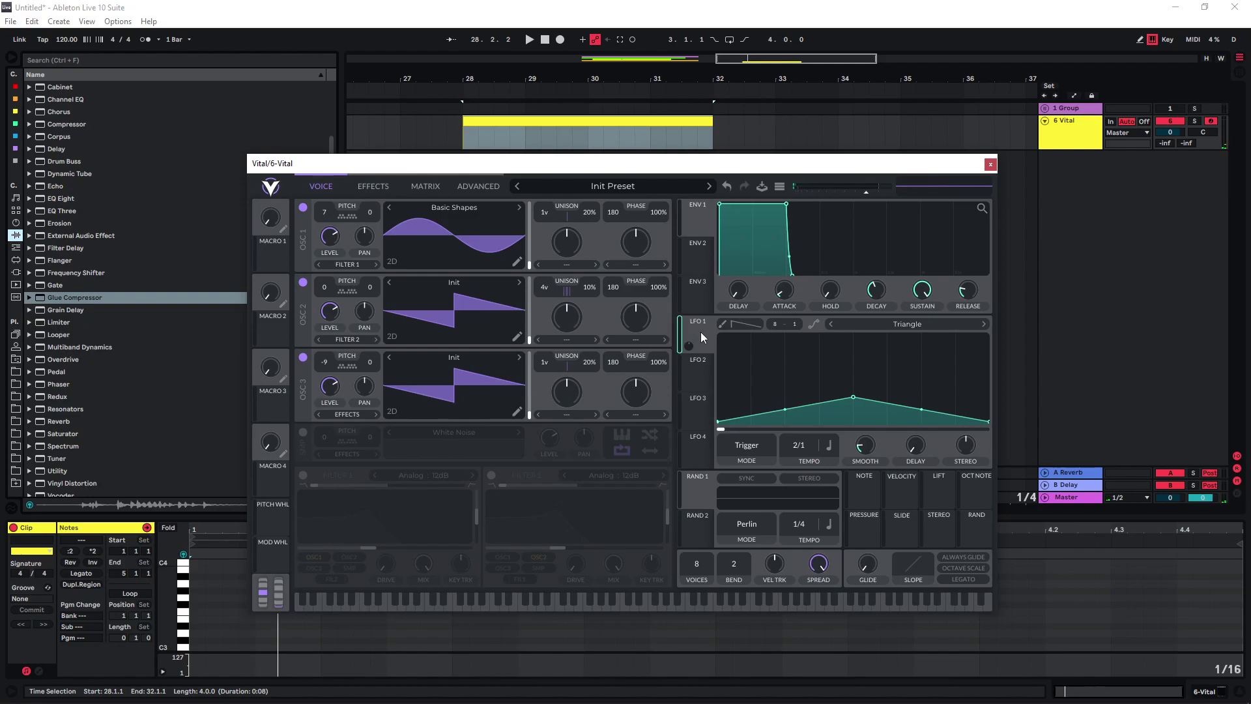
Step: Assign LFO 1 to the levels of oscillators 1 and 2 and to the effects filter's cutoff, and set its tempo to 4/1
left_click_drag(688, 345, 329, 232)
left_click_drag(695, 344, 326, 299)
left_click(374, 186)
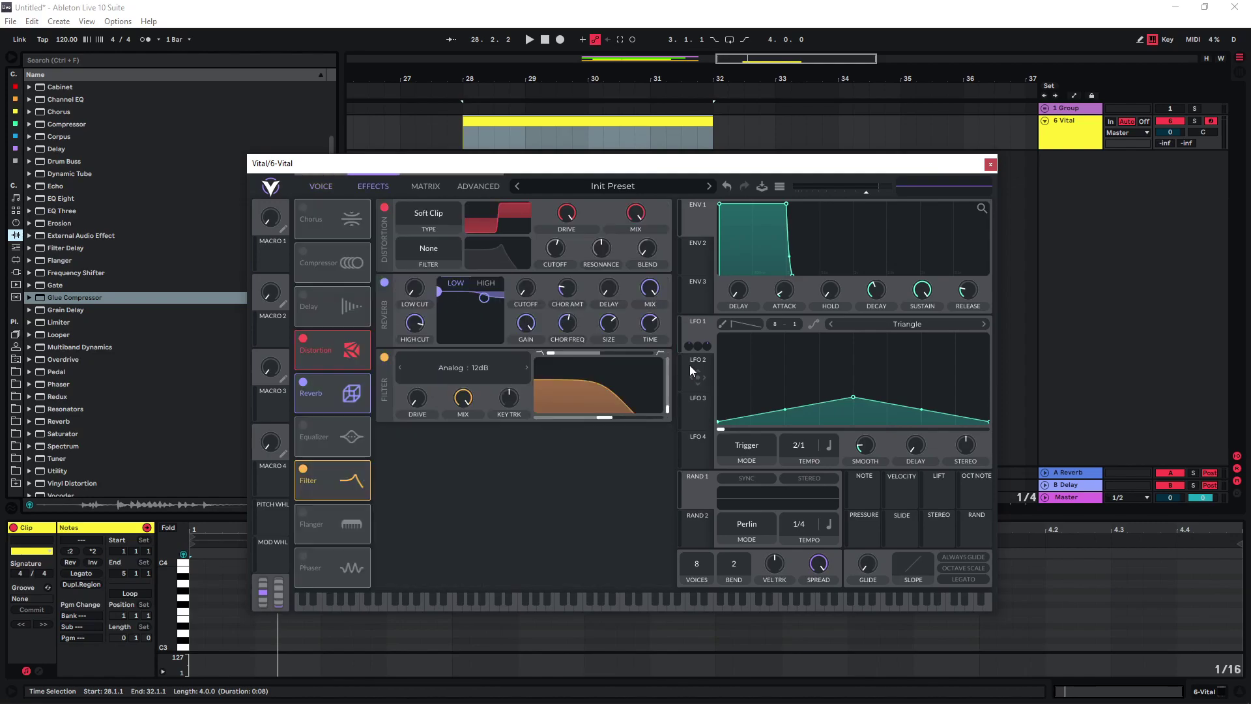
left_click_drag(695, 345, 597, 419)
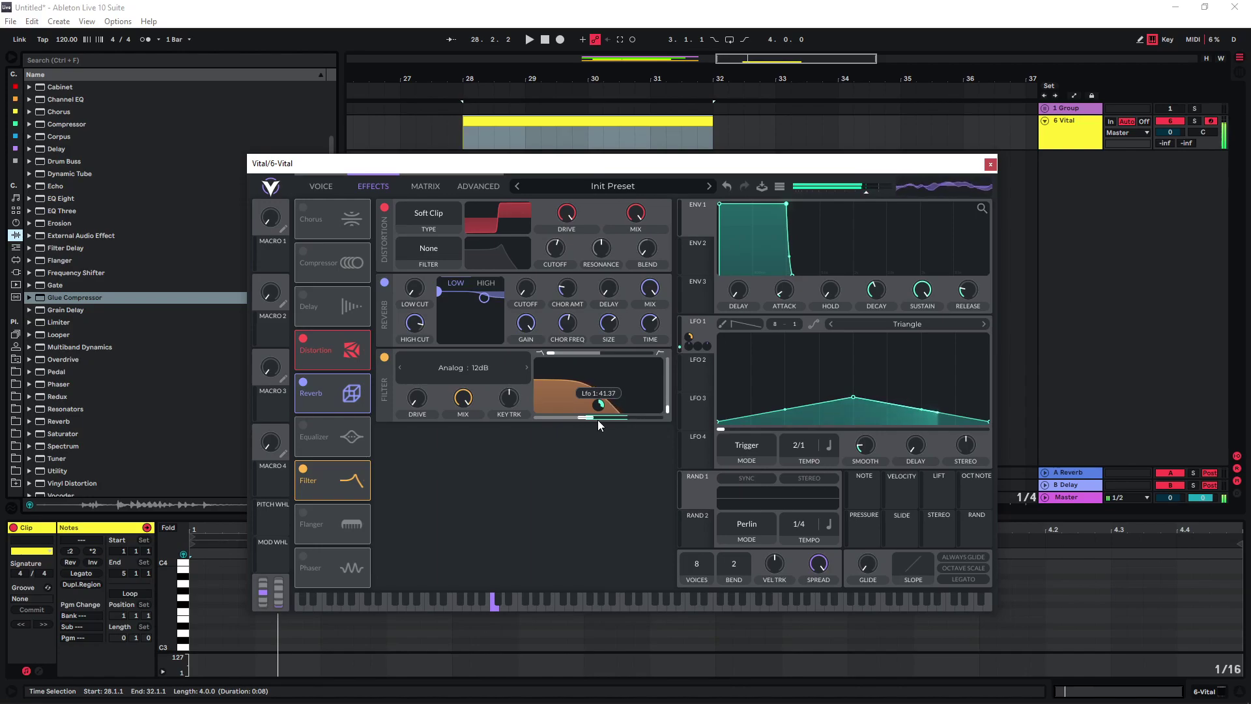
left_click_drag(798, 435, 804, 444)
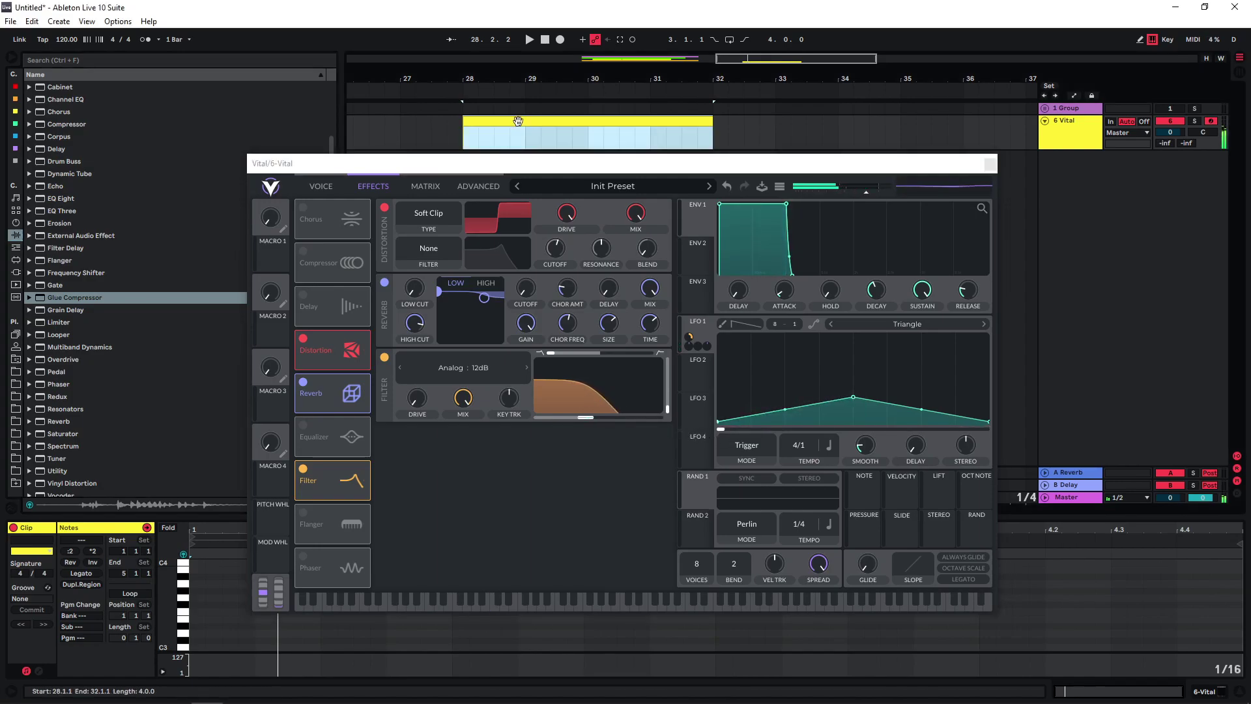
Step: Close the synth window, add a C2 note at the start of the MIDI clip, and extend it across the clip with Legato
left_click(990, 165)
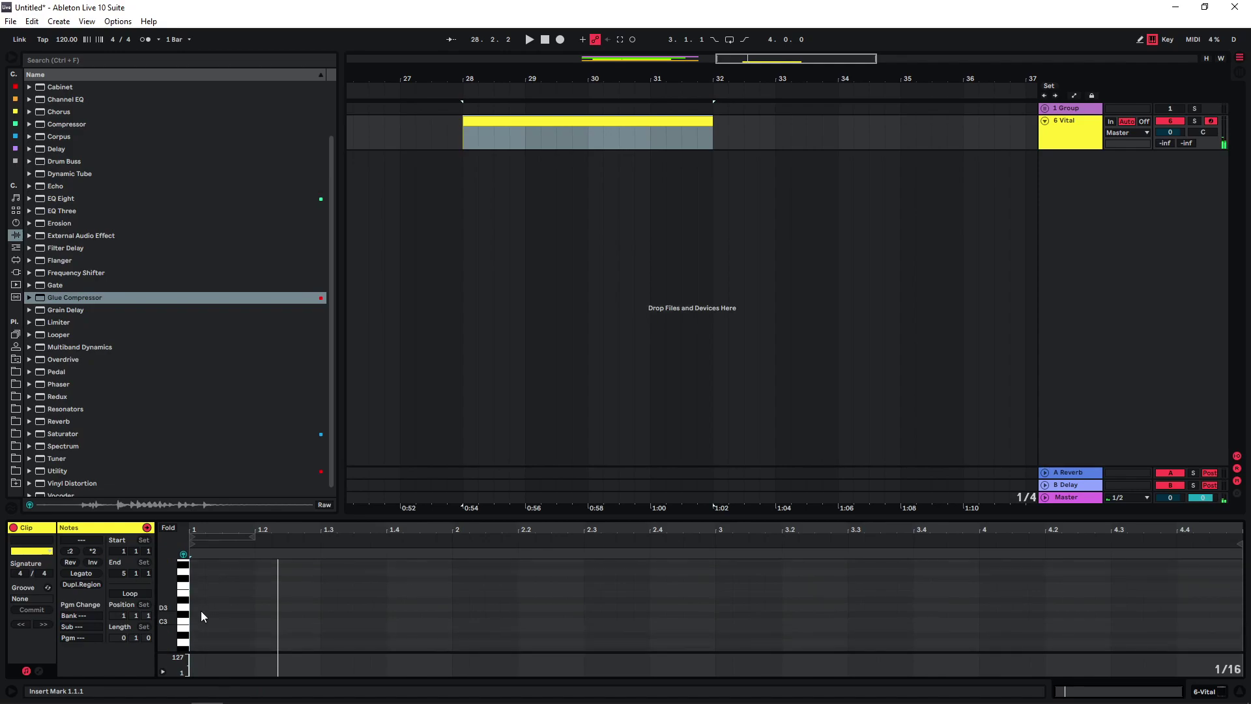
double_click(203, 608)
scroll(225, 582, "up", 3)
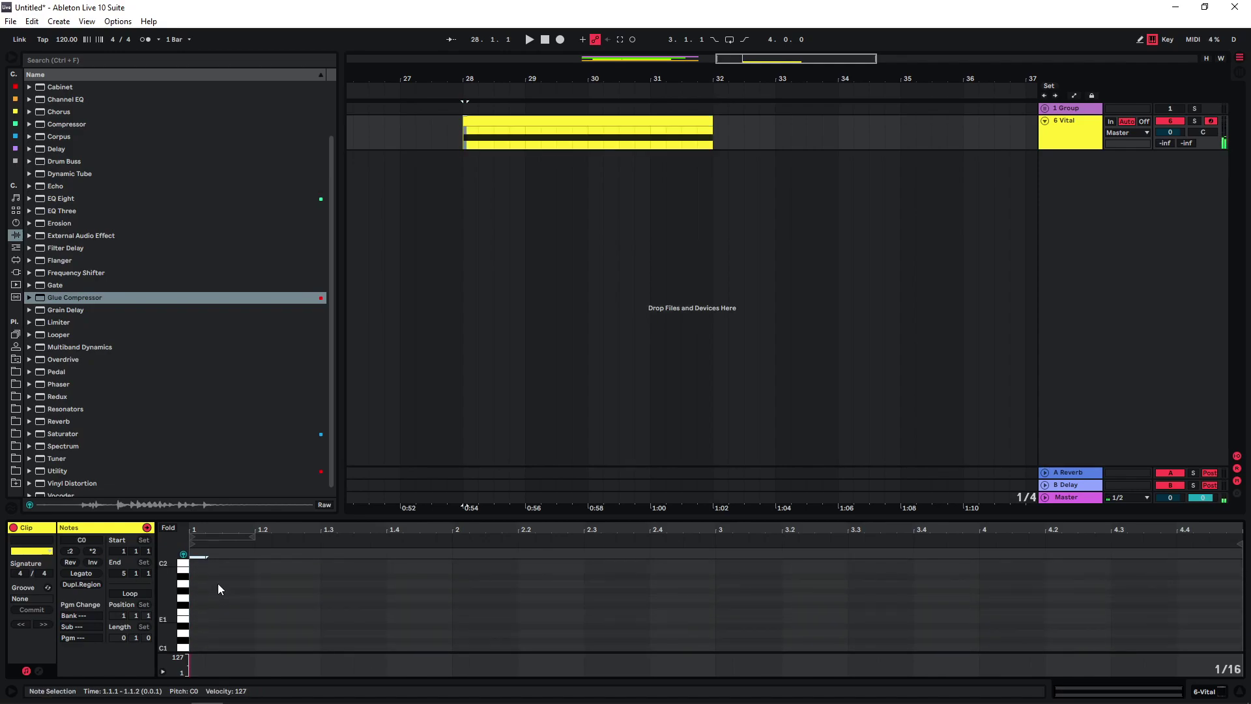
left_click(196, 589)
double_click(197, 588)
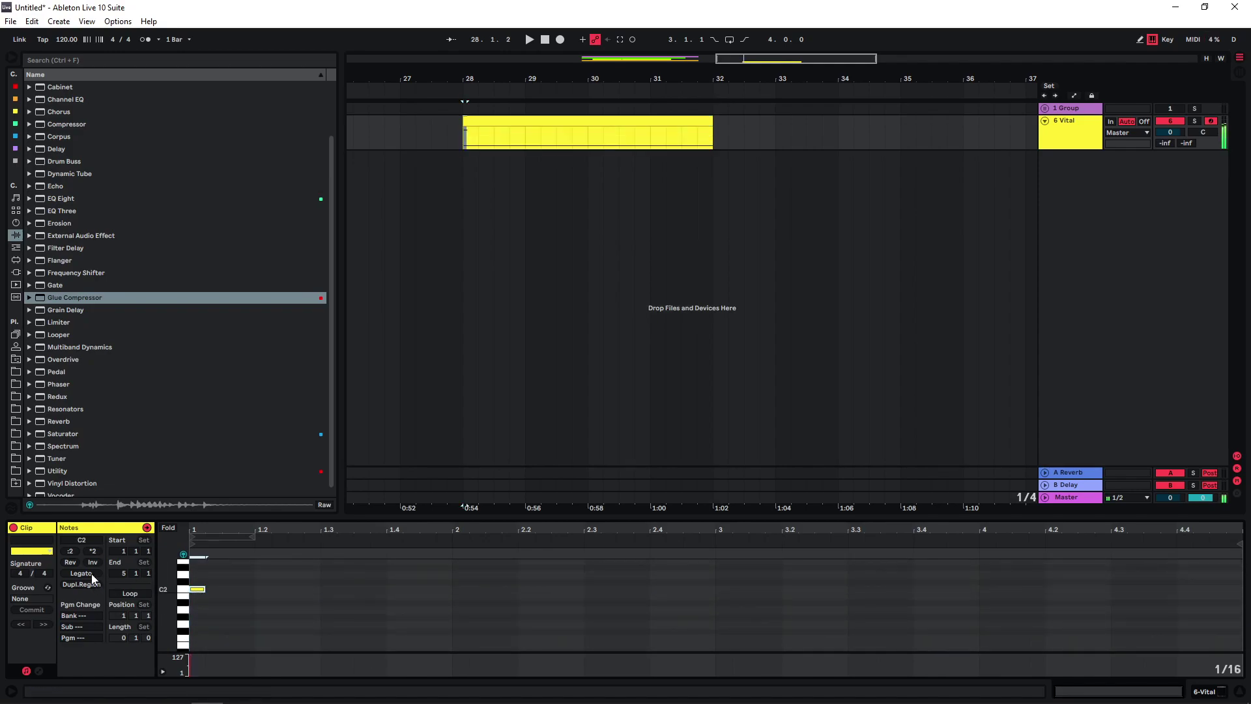
left_click(81, 573)
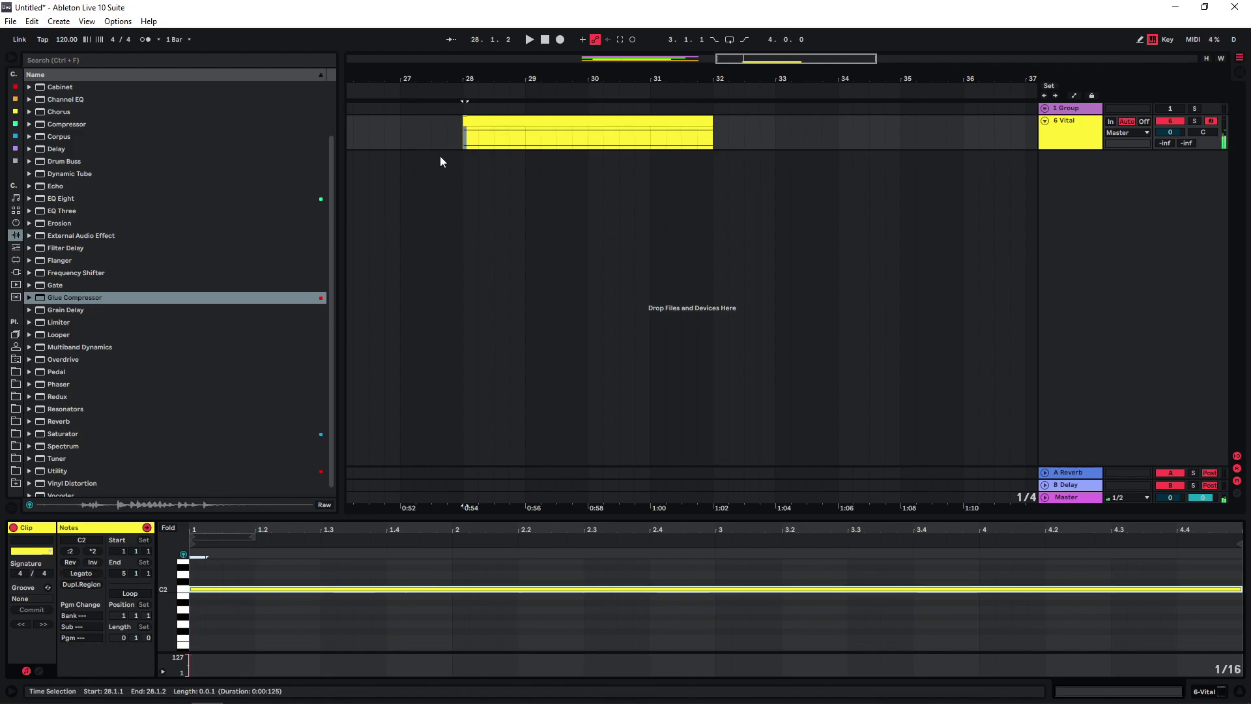
key("space")
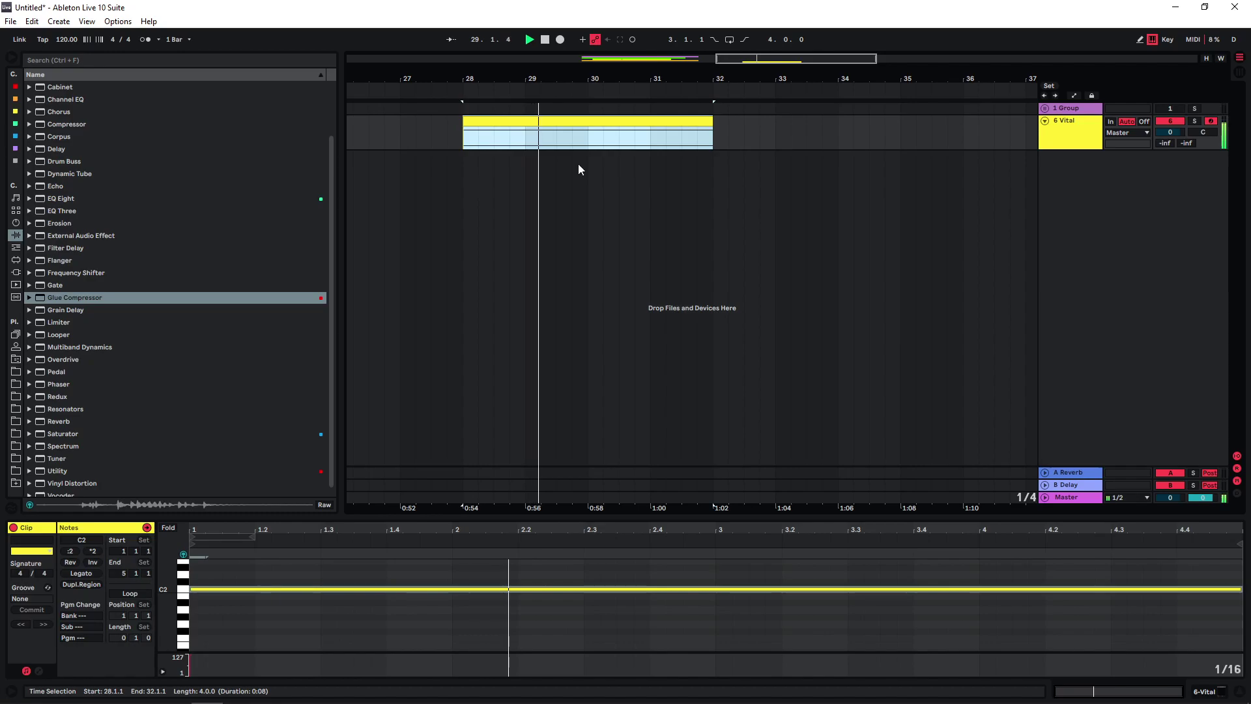
Step: Add a Reverb device after Vital and turn off its Spin, High and Chorus options
left_click(1063, 142)
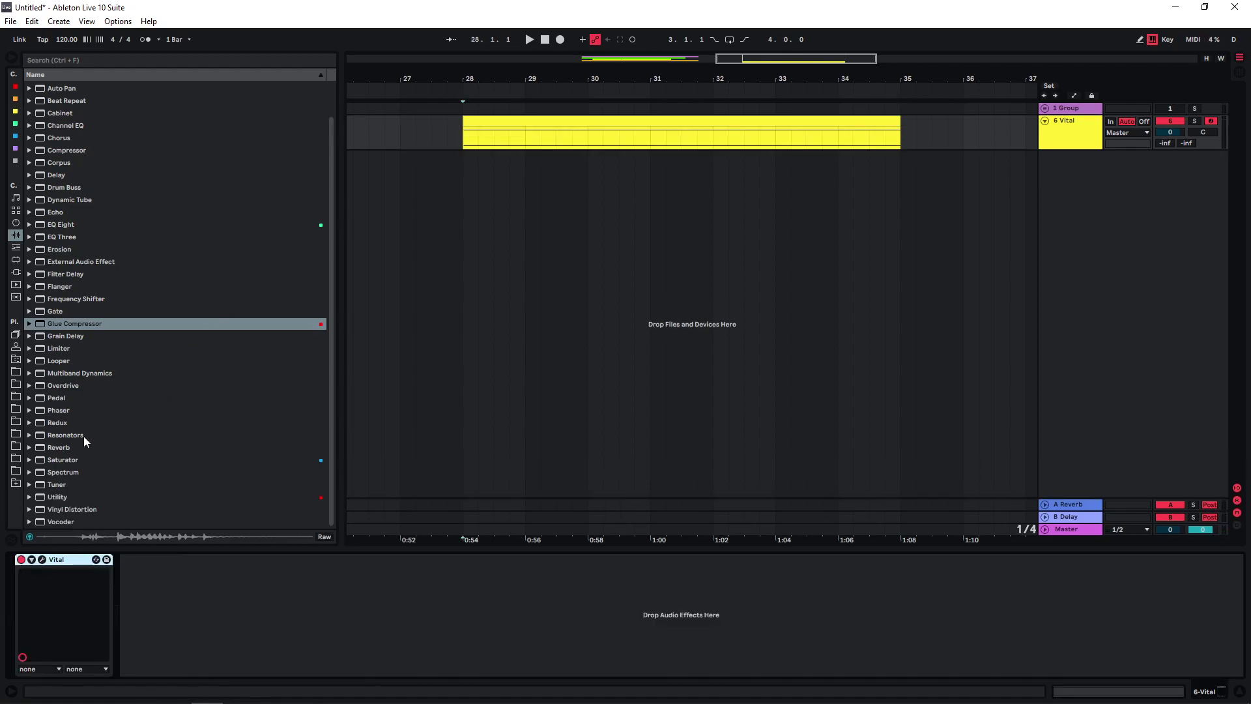
double_click(59, 448)
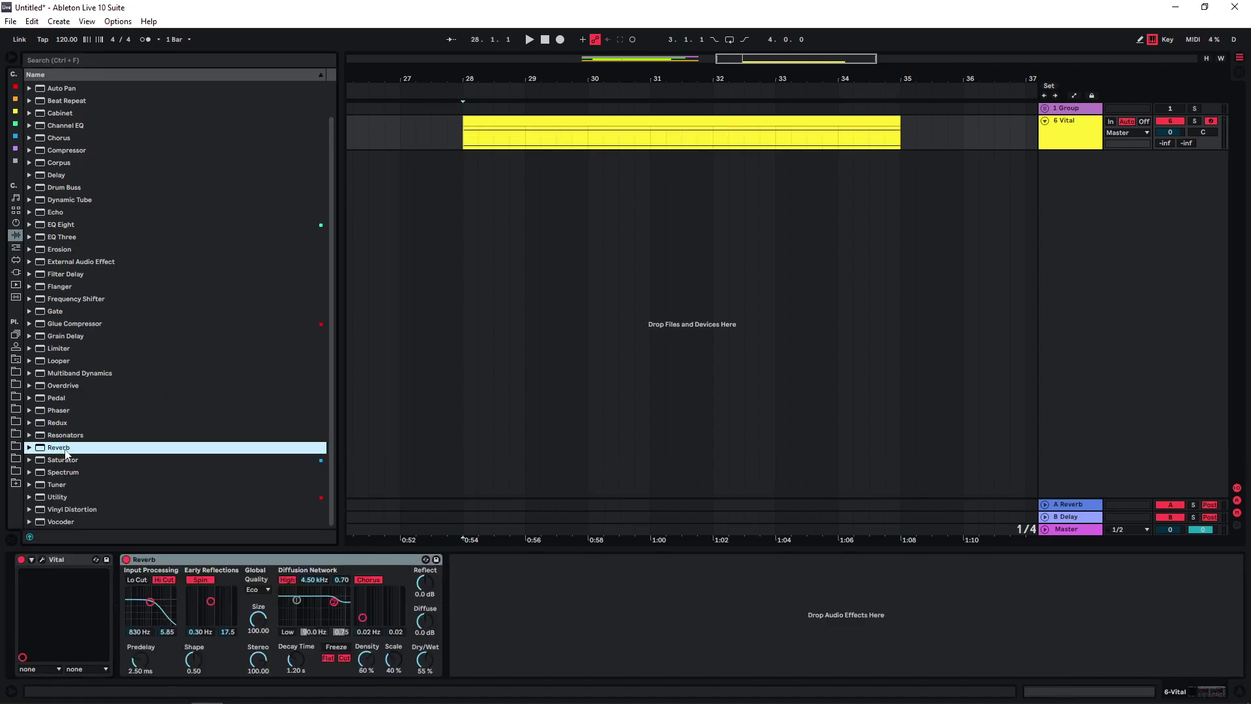
left_click(201, 580)
left_click(287, 579)
left_click(367, 580)
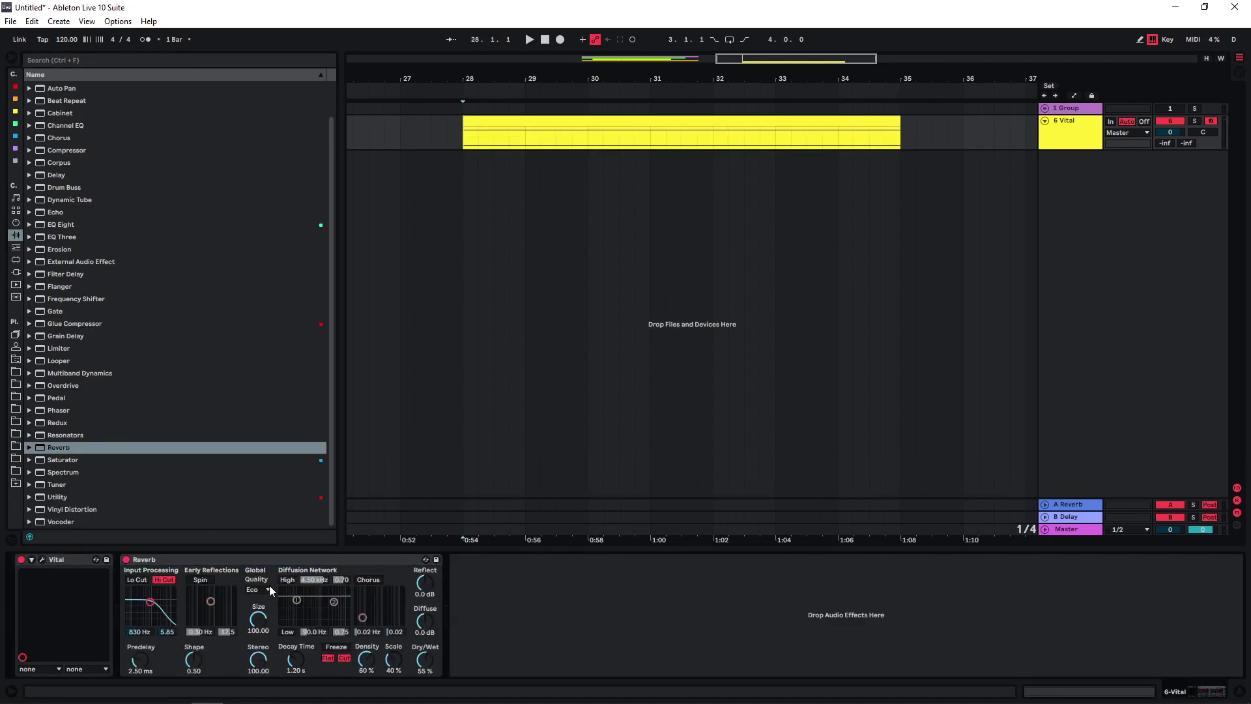
Step: Set the Reverb to High quality, 100% dry/wet, size 214.92, decay time 4.98 s, stereo 112.38 and density 82%
left_click(267, 589)
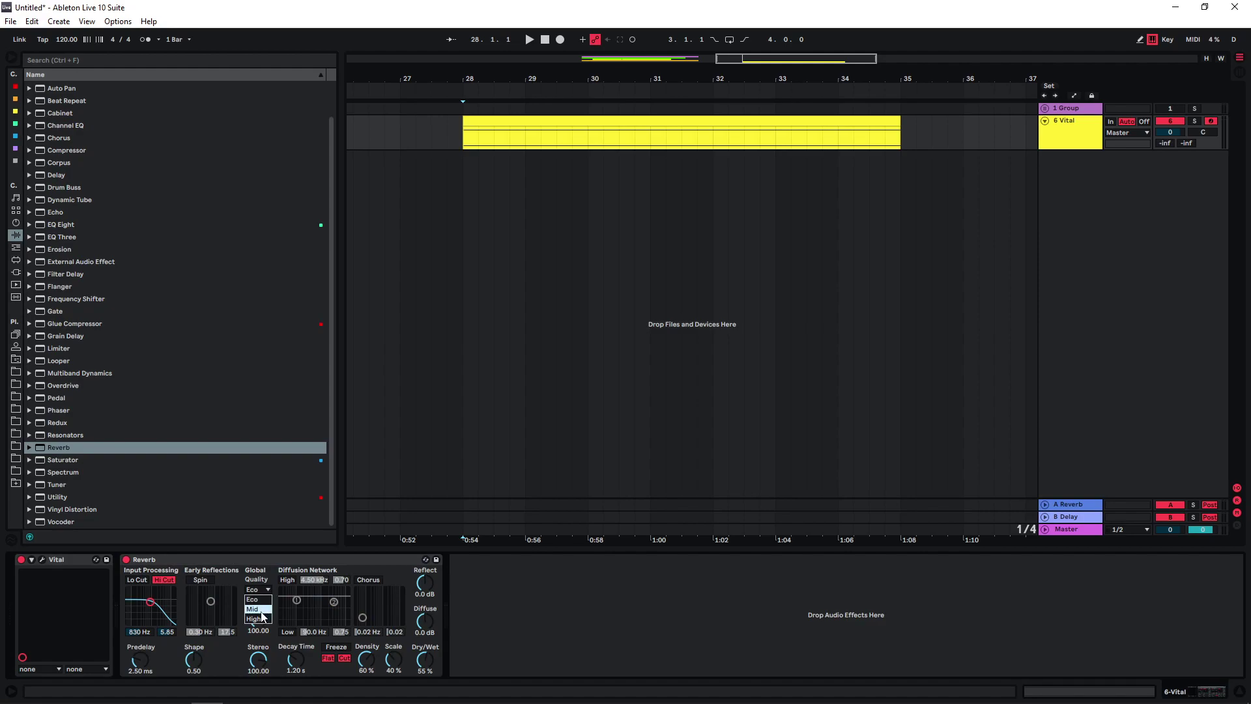
left_click(259, 619)
left_click_drag(425, 666, 417, 670)
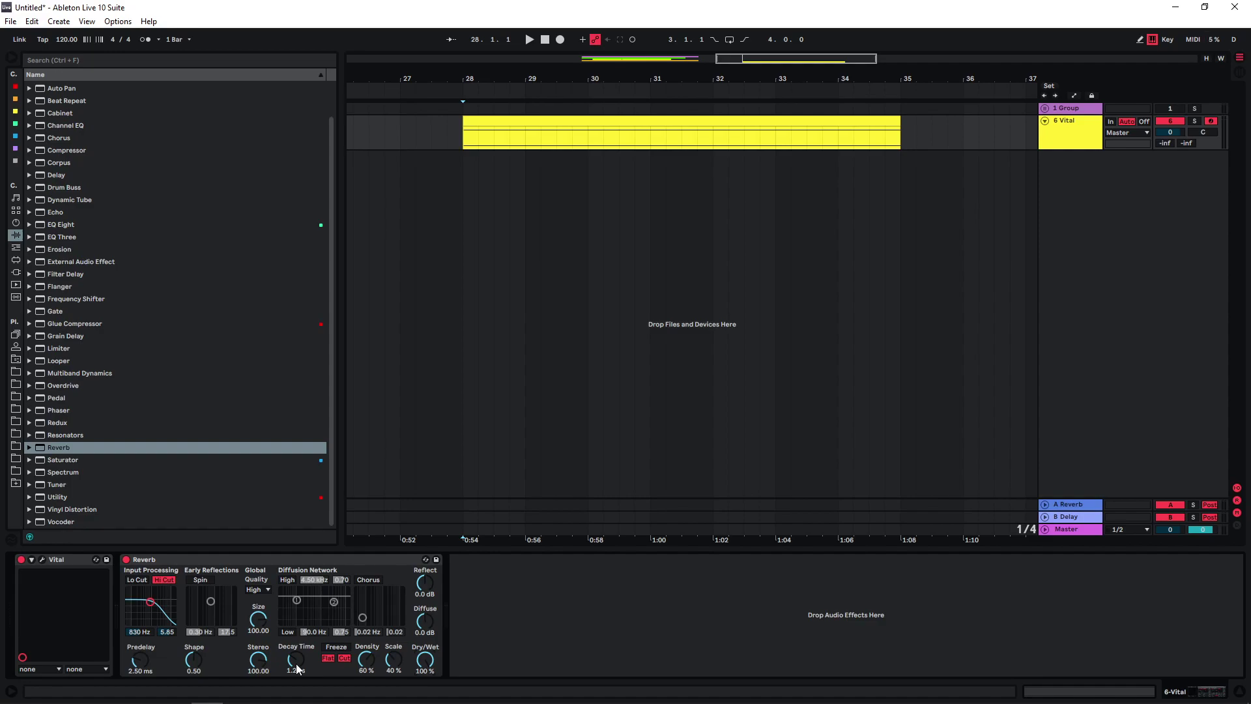
left_click_drag(258, 621, 247, 637)
Step: Add a Glue Compressor after the Reverb with Soft clipping on, threshold at -14.0 dB and makeup at 10.3 dB
left_click_drag(75, 323, 467, 591)
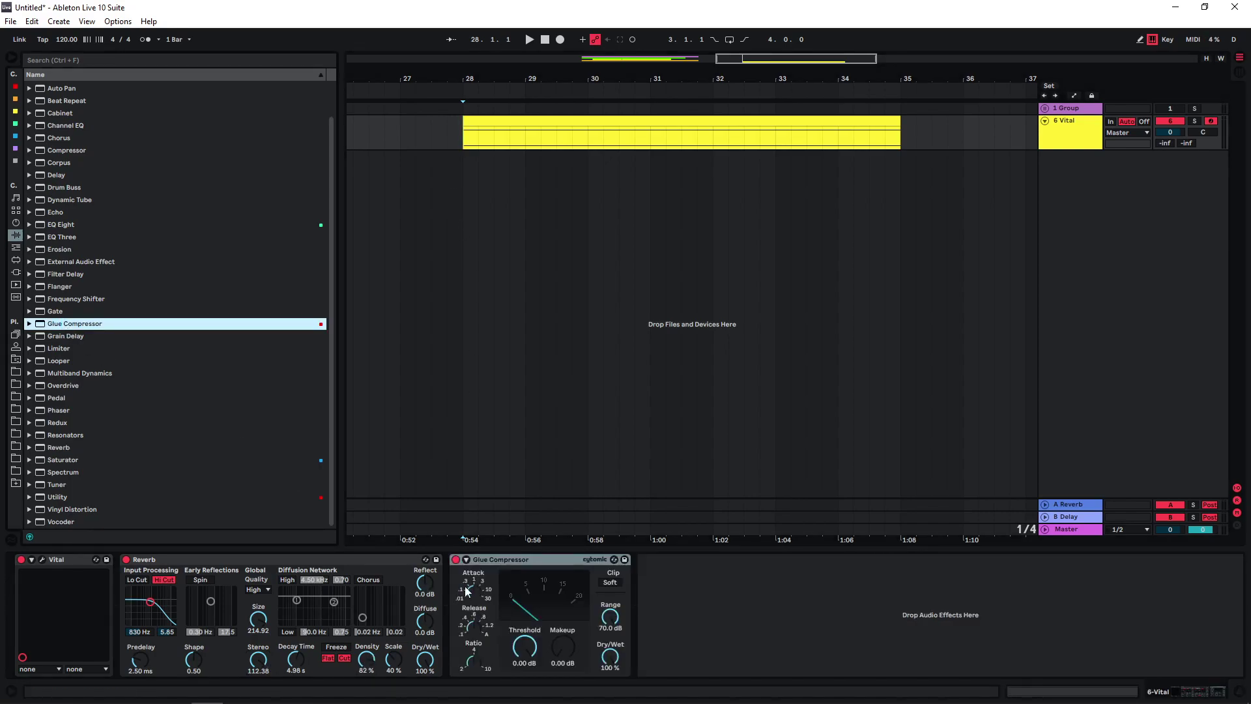
left_click(615, 584)
key("space")
left_click_drag(525, 645, 562, 647)
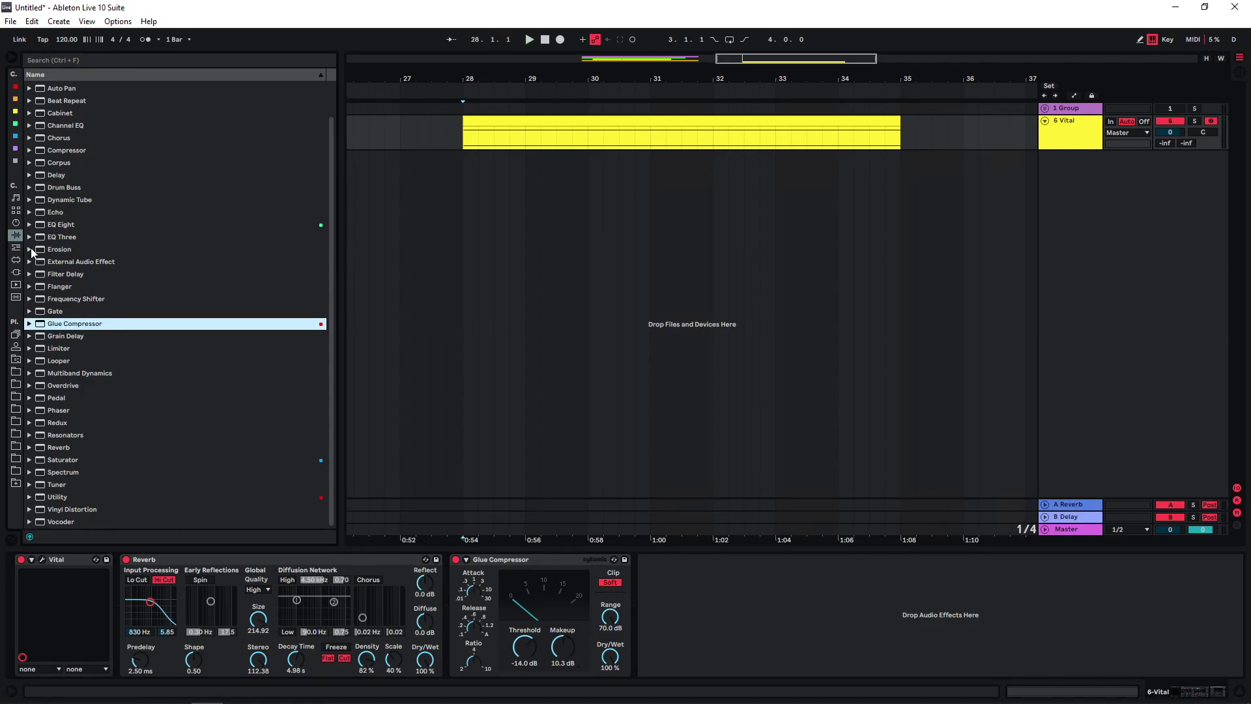
Step: Insert the Distant Echo preset between the Reverb and Glue Compressor, with dry/wet at 69% and output at -12 dB
left_click(29, 212)
left_click_drag(81, 248, 766, 573)
left_click_drag(765, 658, 766, 635)
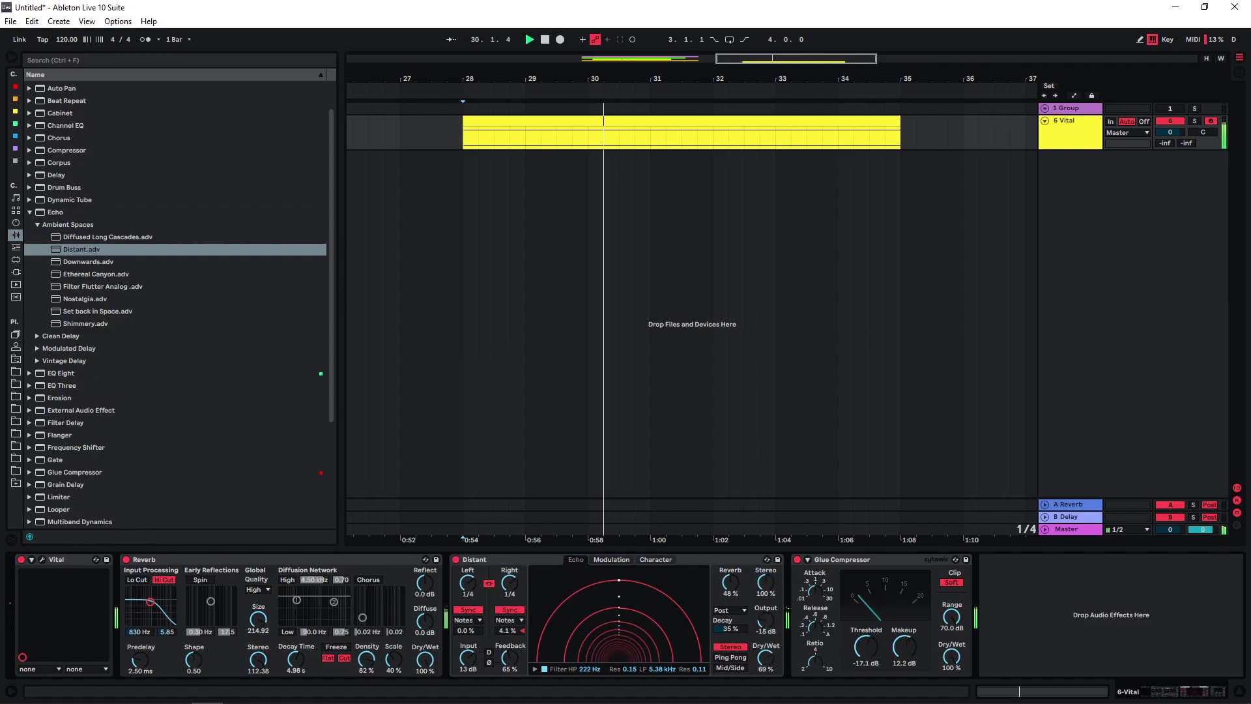
left_click_drag(765, 621, 765, 614)
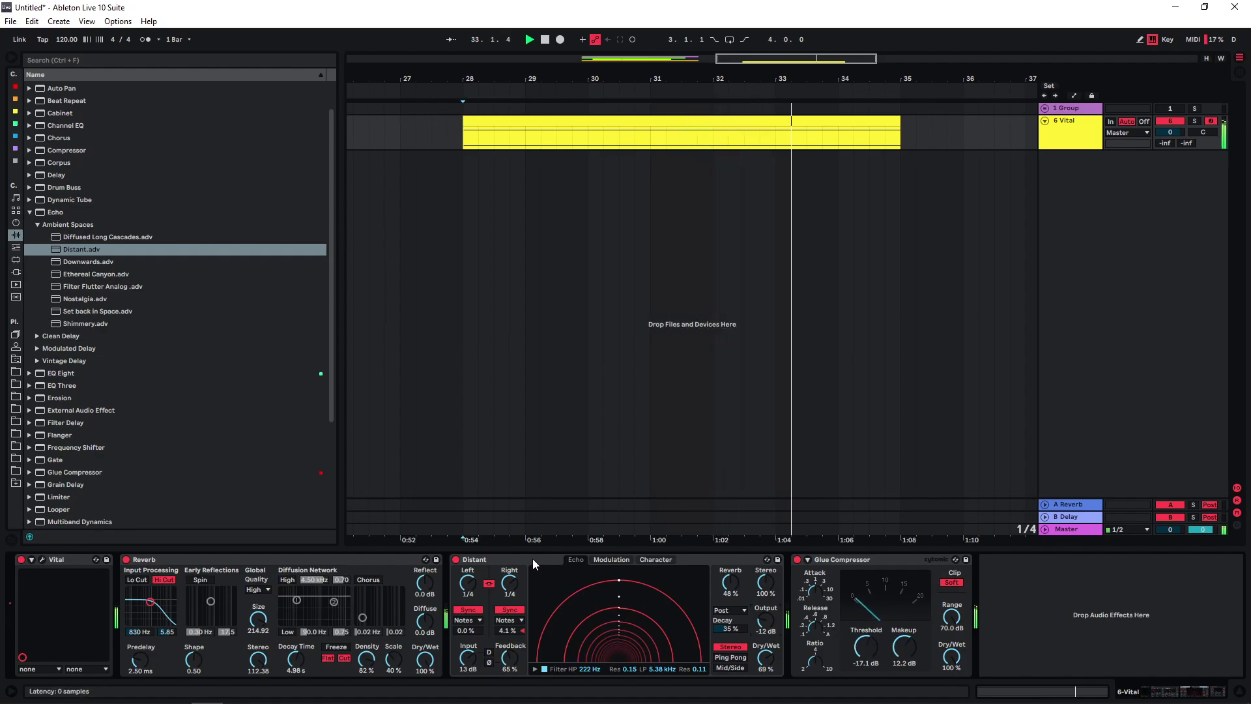
Step: Insert EQ Eight before the Glue Compressor, enable band 8 as a high cut and change band 1 to a low cut
left_click(55, 212)
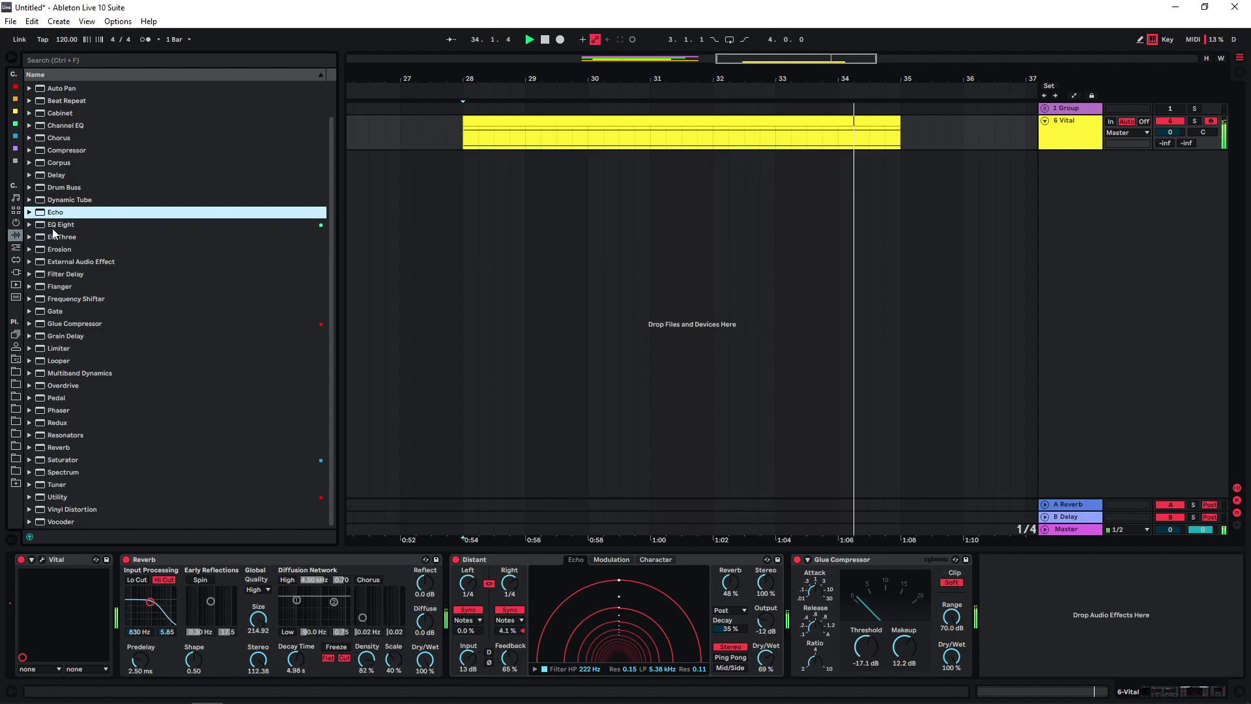
left_click_drag(55, 224, 968, 631)
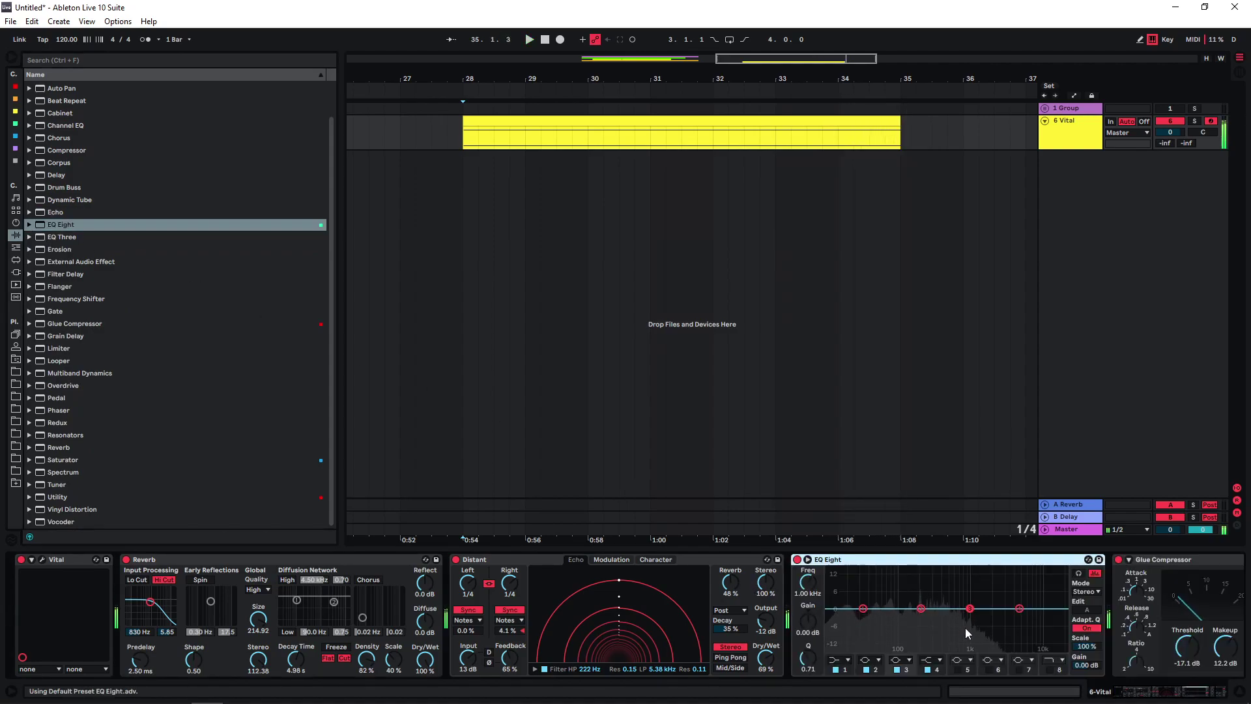
left_click(1049, 669)
left_click_drag(1057, 618, 1014, 619)
left_click_drag(864, 608, 864, 621)
left_click(845, 659)
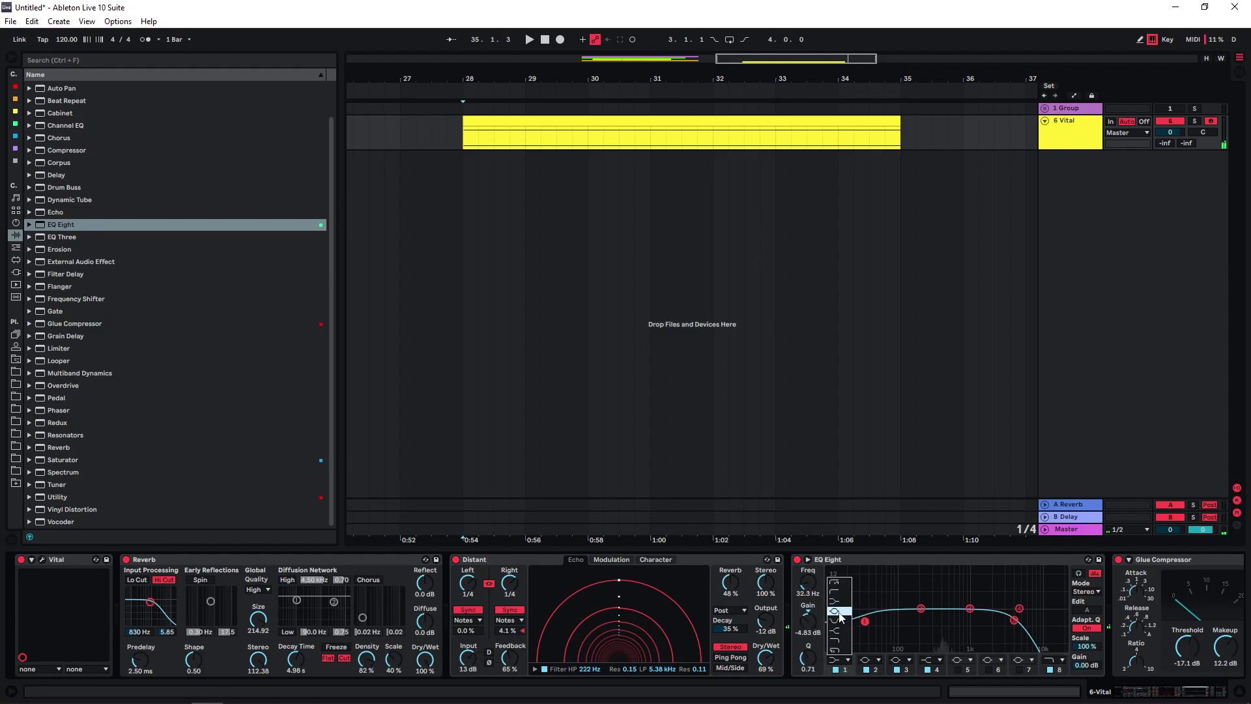
left_click(837, 591)
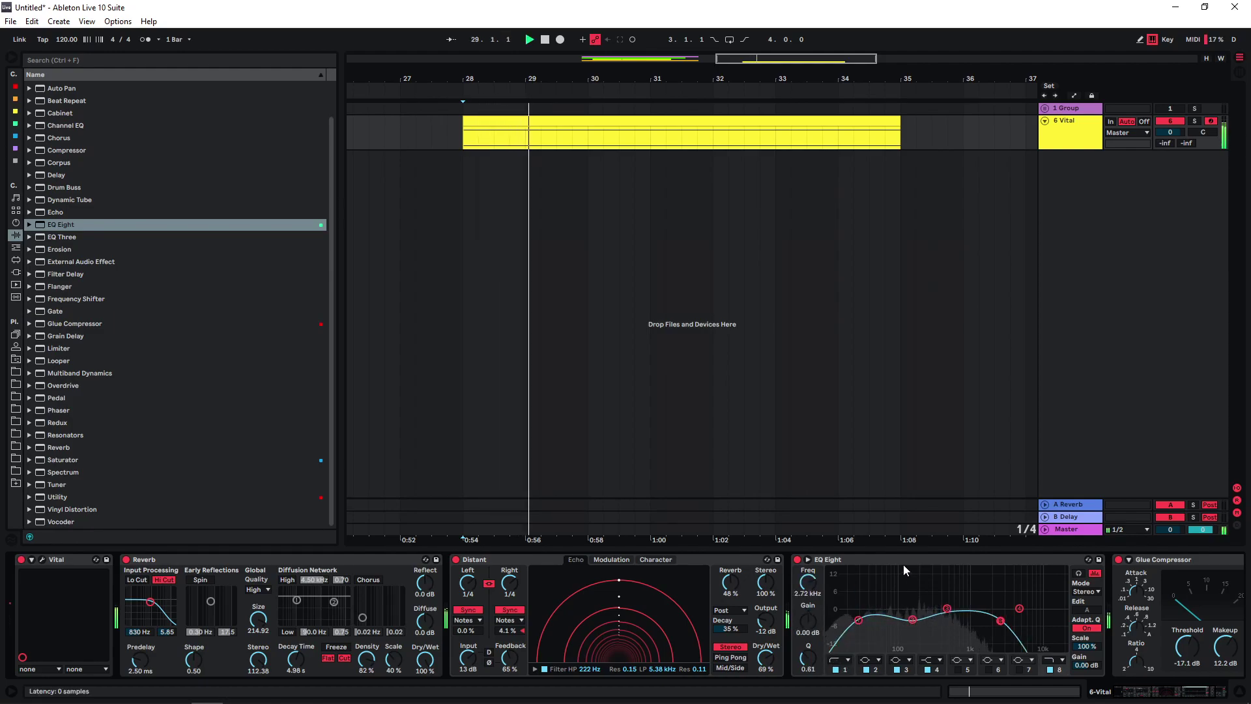
Step: Set the Glue Compressor's makeup to 13.8 dB and its threshold to -19.0 dB
left_click_drag(1224, 648, 1224, 642)
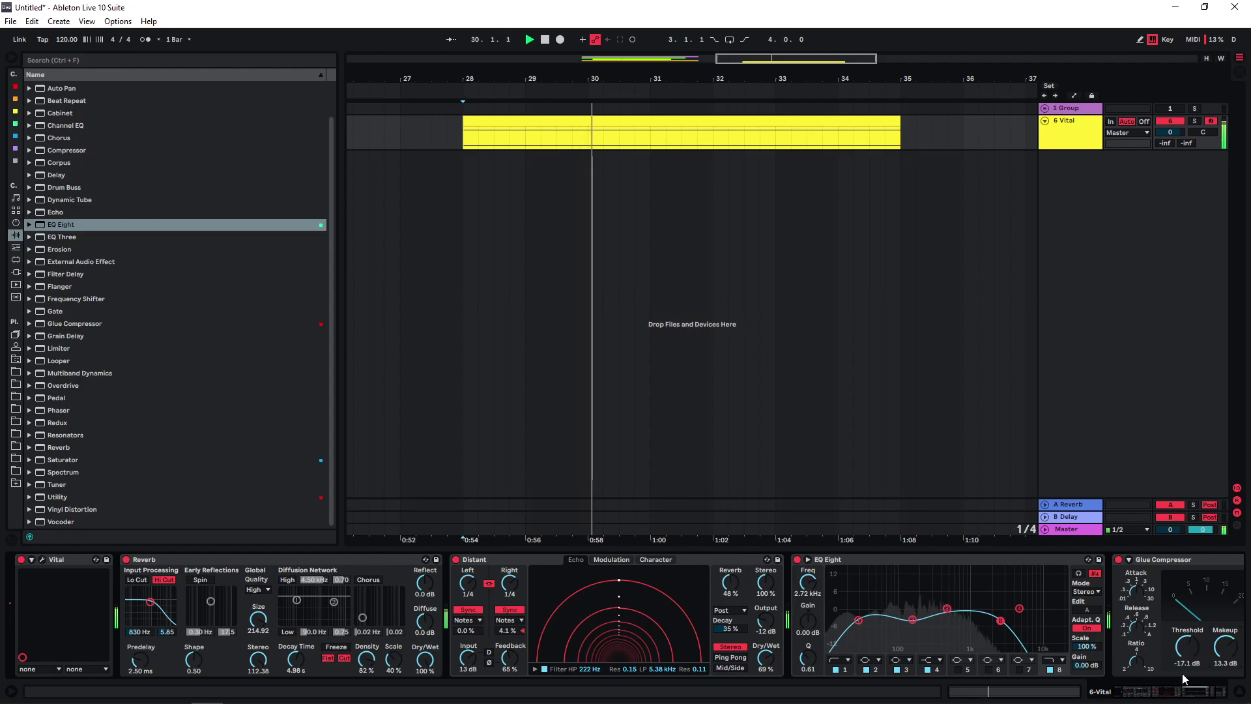
left_click(1196, 691)
left_click_drag(1104, 649, 1103, 642)
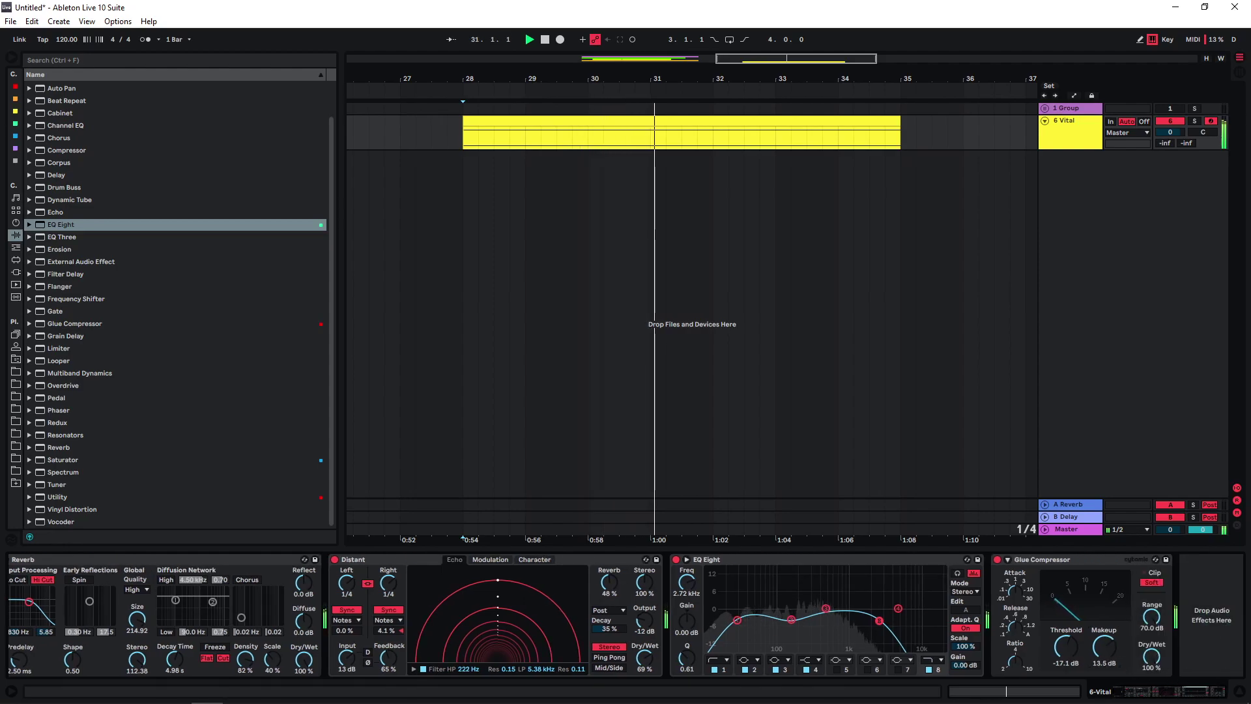
Step: Stop playback with the insert marker at bar 28 and add three audio tracks below the Vital track
left_click(459, 146)
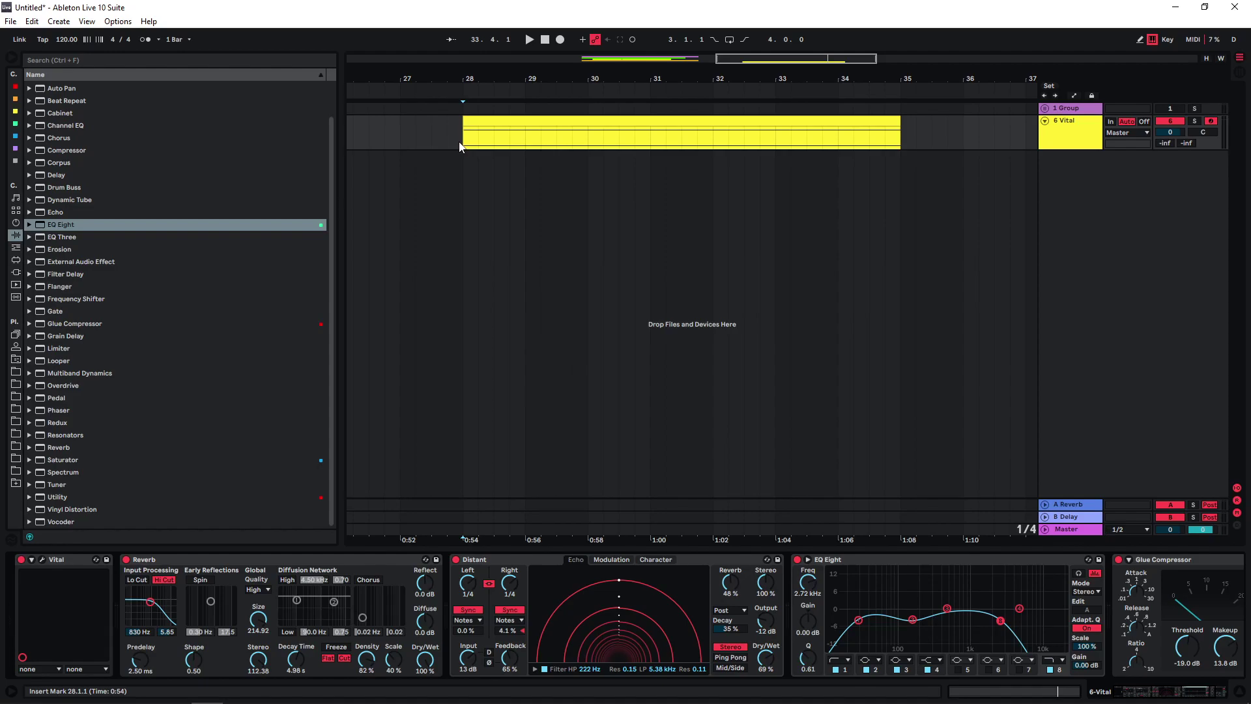
key("ctrl+t")
key("ctrl+t")
key("ctrl+t")
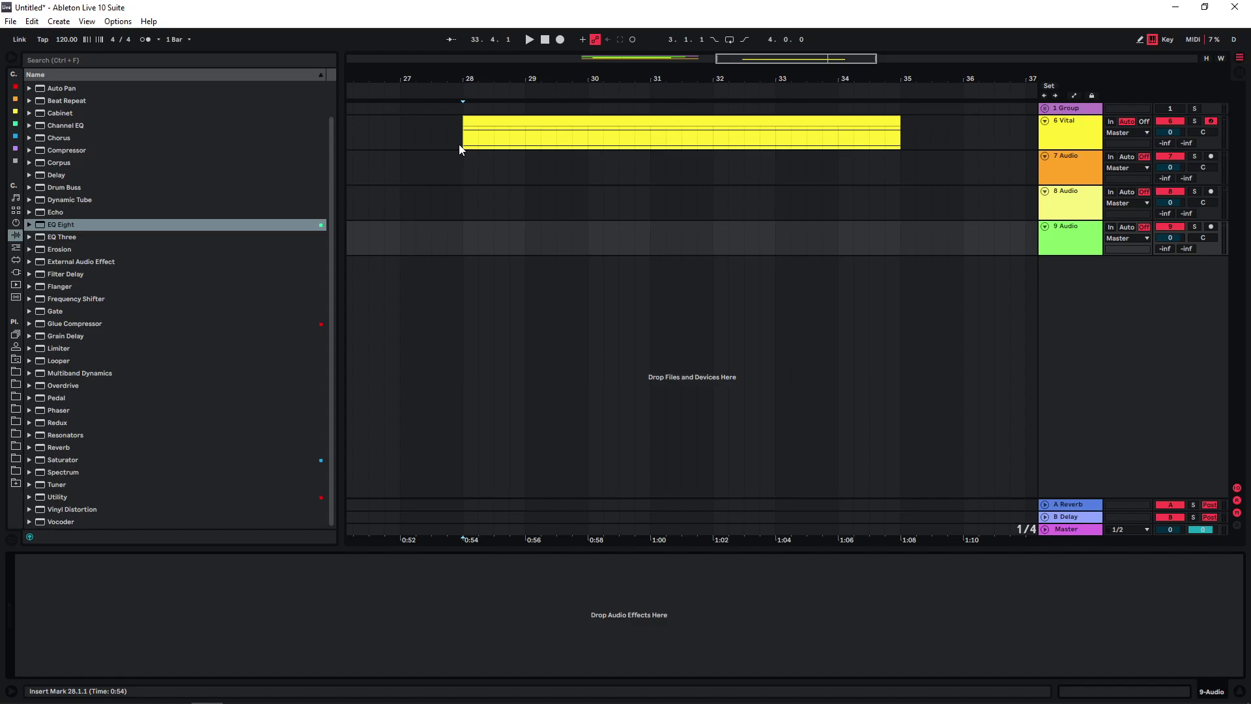
left_click(17, 384)
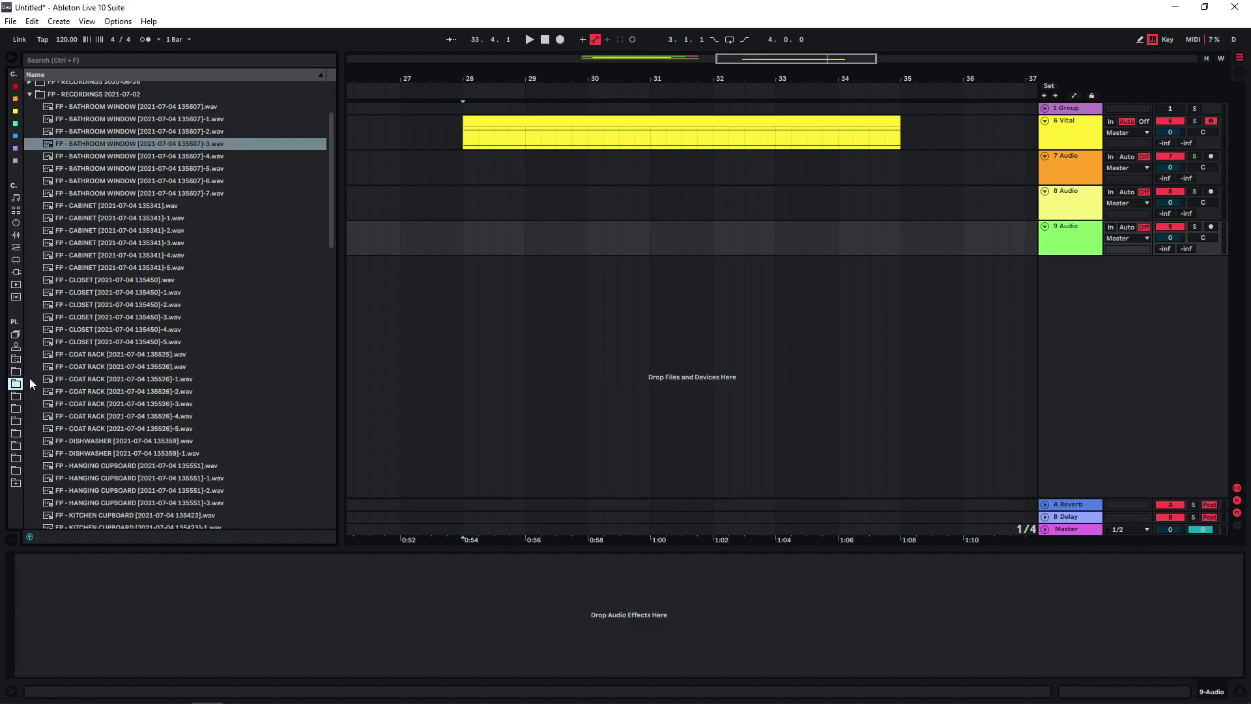
left_click(100, 120)
left_click(104, 146)
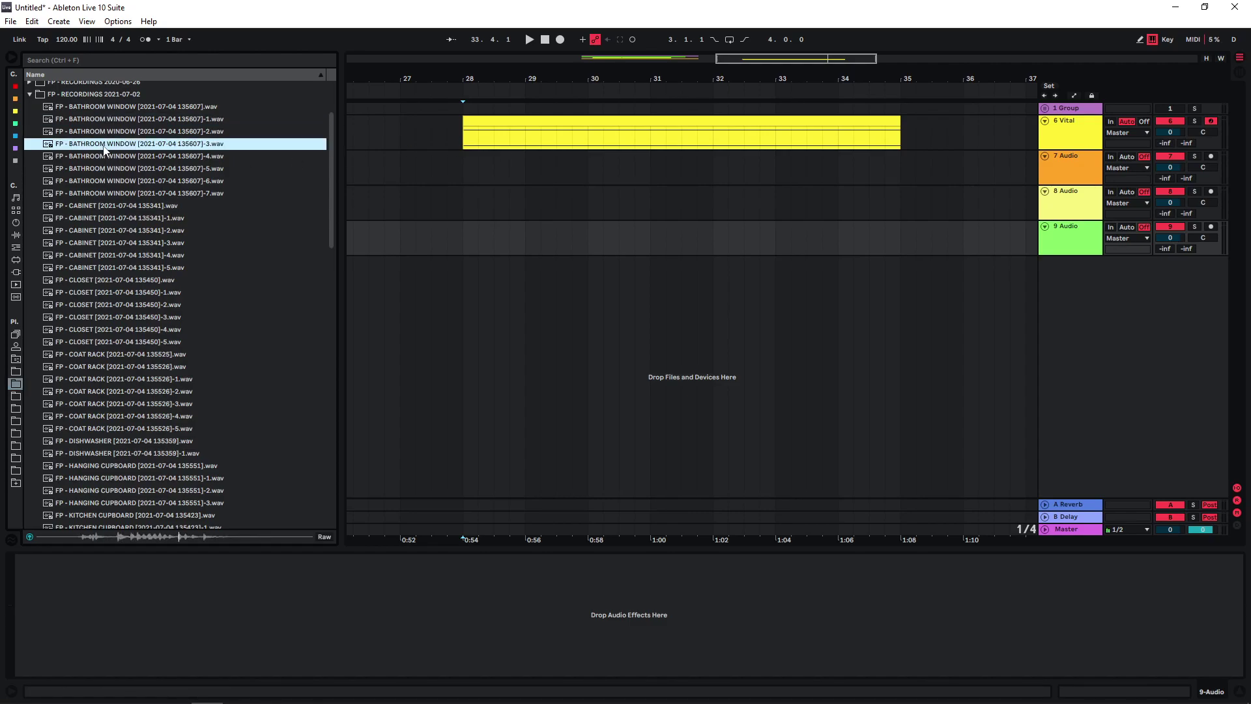
left_click_drag(104, 146, 467, 181)
left_click_drag(78, 611, 78, 639)
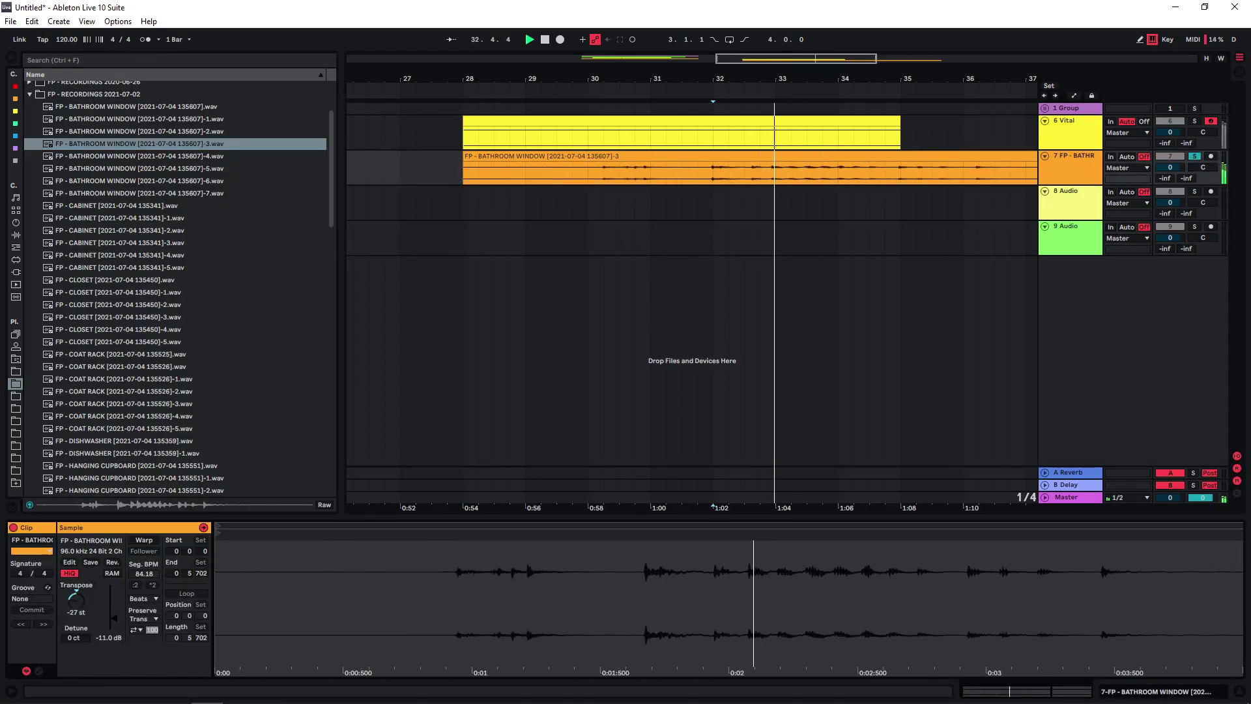
left_click_drag(113, 619, 114, 617)
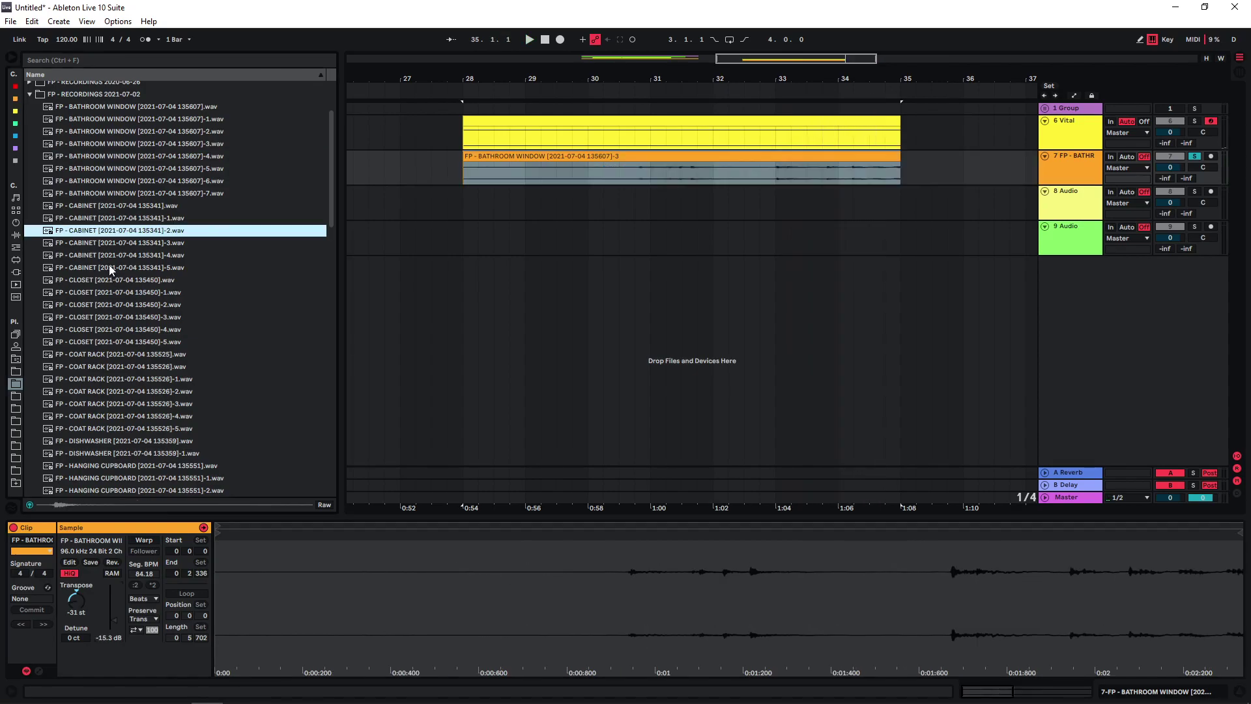
left_click_drag(108, 244, 466, 202)
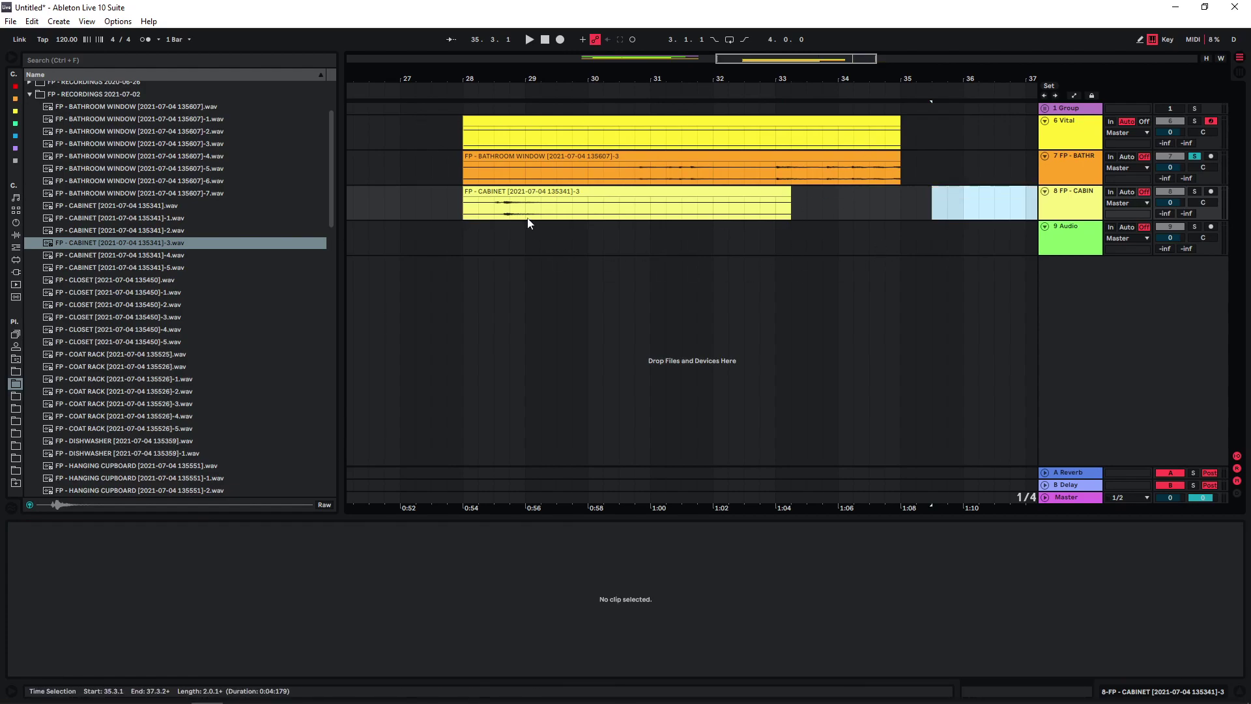
scroll(163, 306, "down", 3)
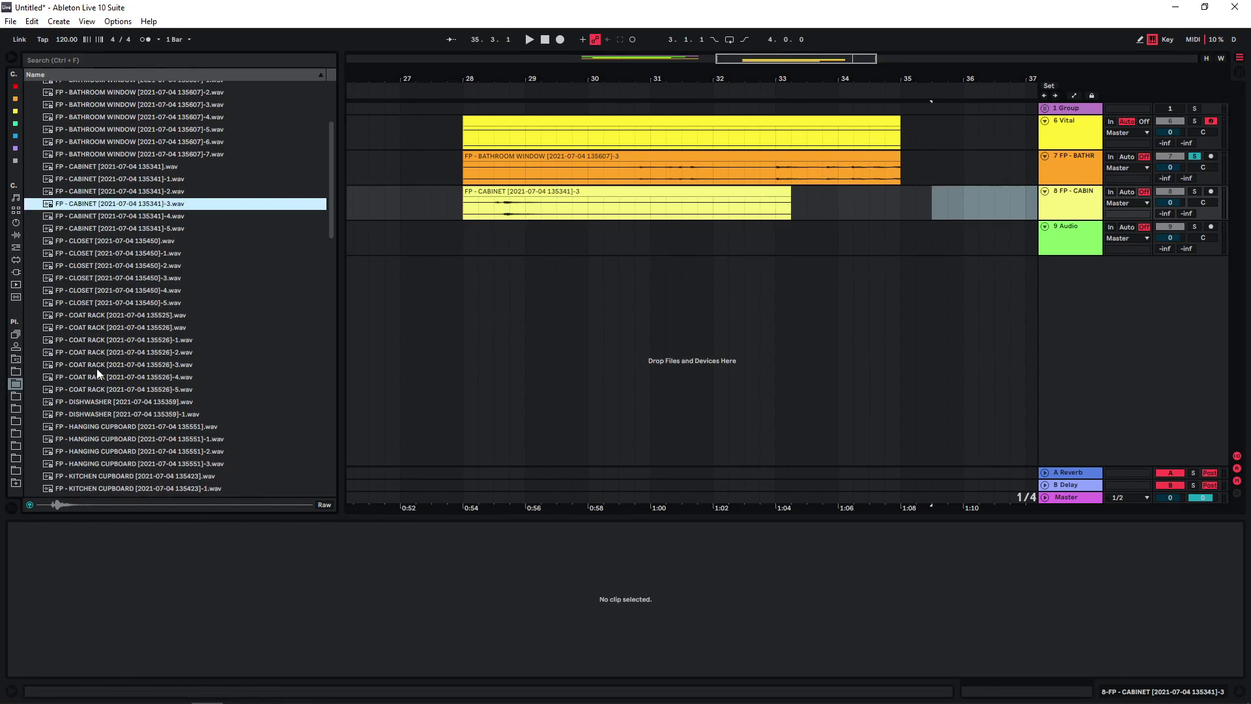
left_click_drag(98, 389, 606, 232)
Step: Audition the soloed cabinet clip from bar 28 and the dishwasher clip from its start
left_click(443, 210)
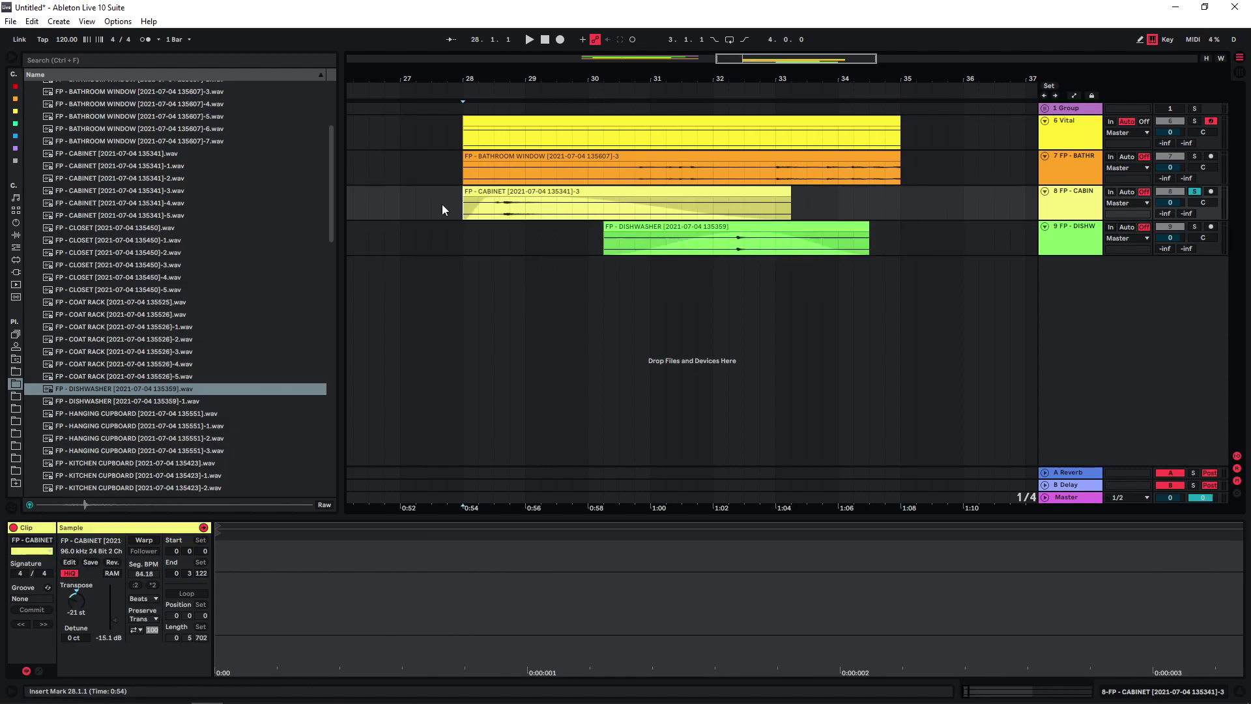
key("space")
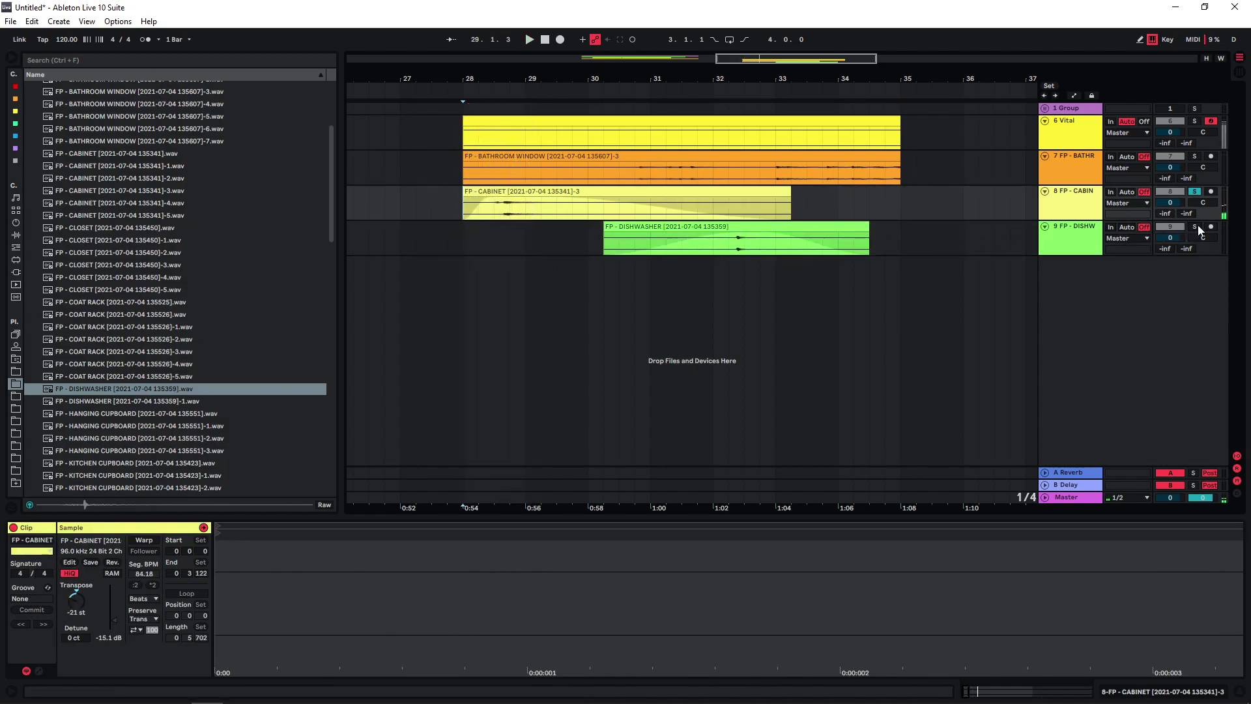
left_click(711, 254)
key("space")
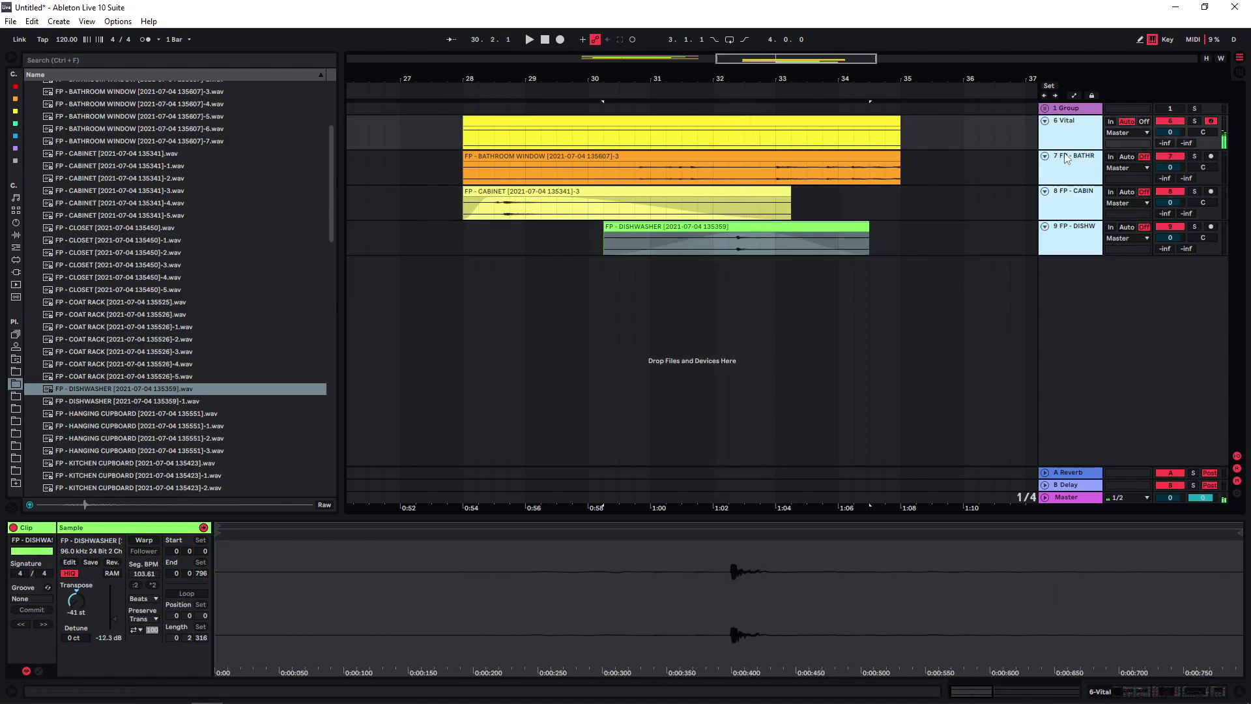
Step: Group the Vital and three sample tracks, and move Vital's Reverb, Echo, EQ Eight and Glue Compressor onto the group to play from bar 28
key("ctrl+g")
double_click(1062, 171)
left_click(226, 561)
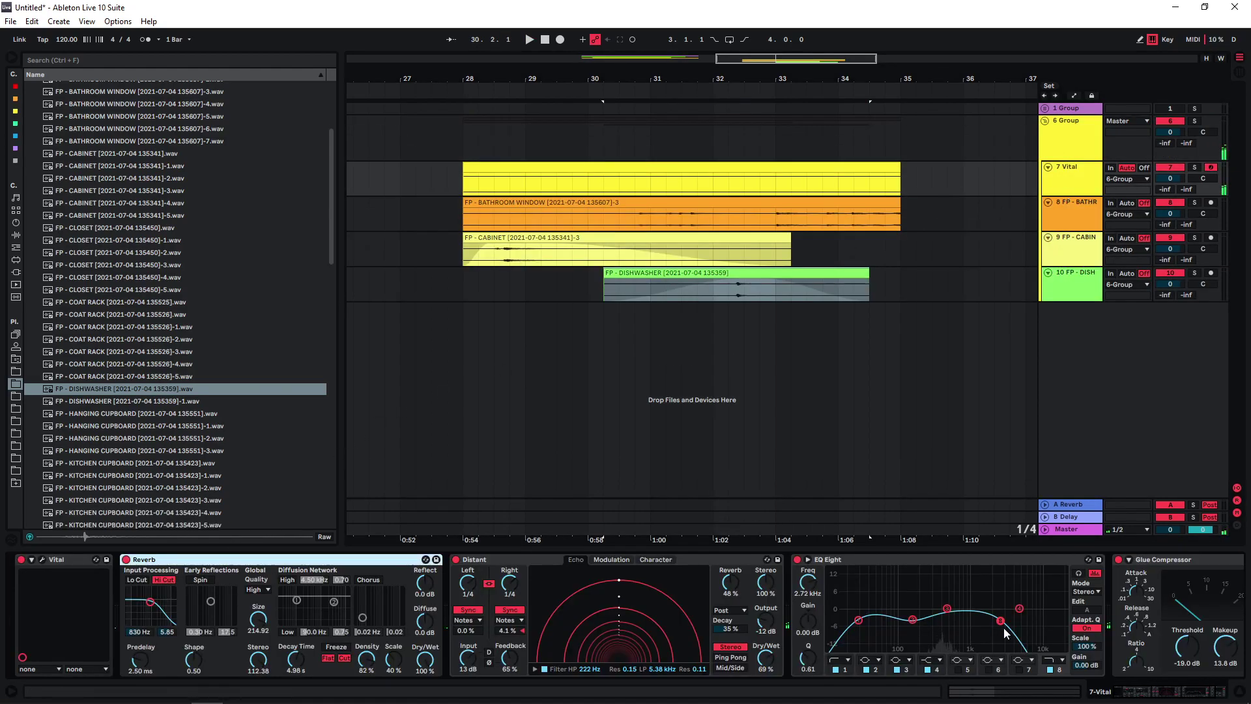
left_click_drag(1135, 692, 1156, 692)
left_click(1023, 560, "shift")
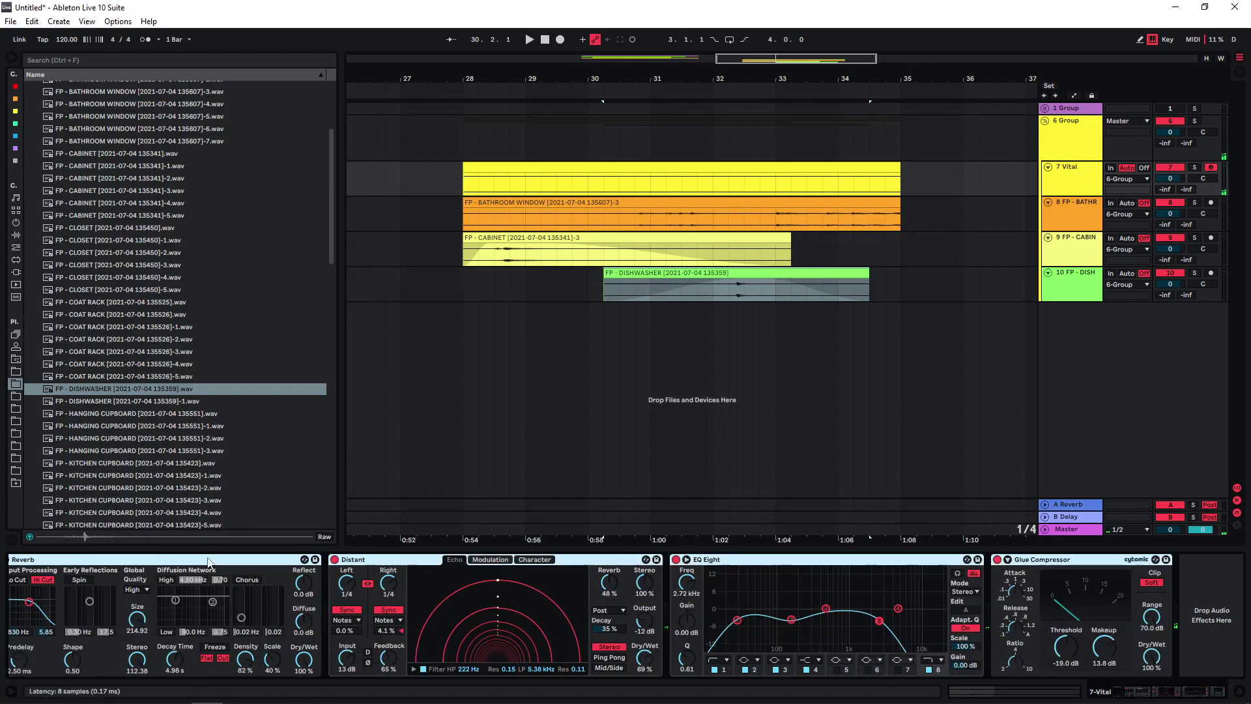
left_click(478, 155)
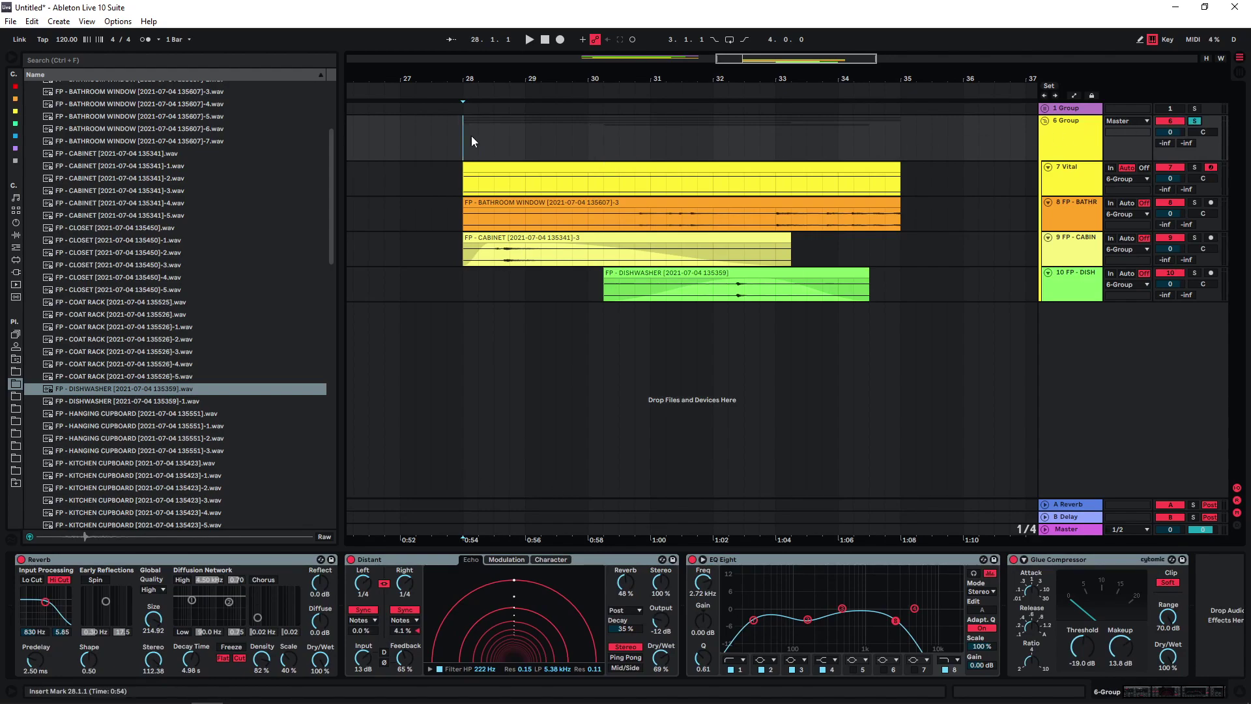
key("space")
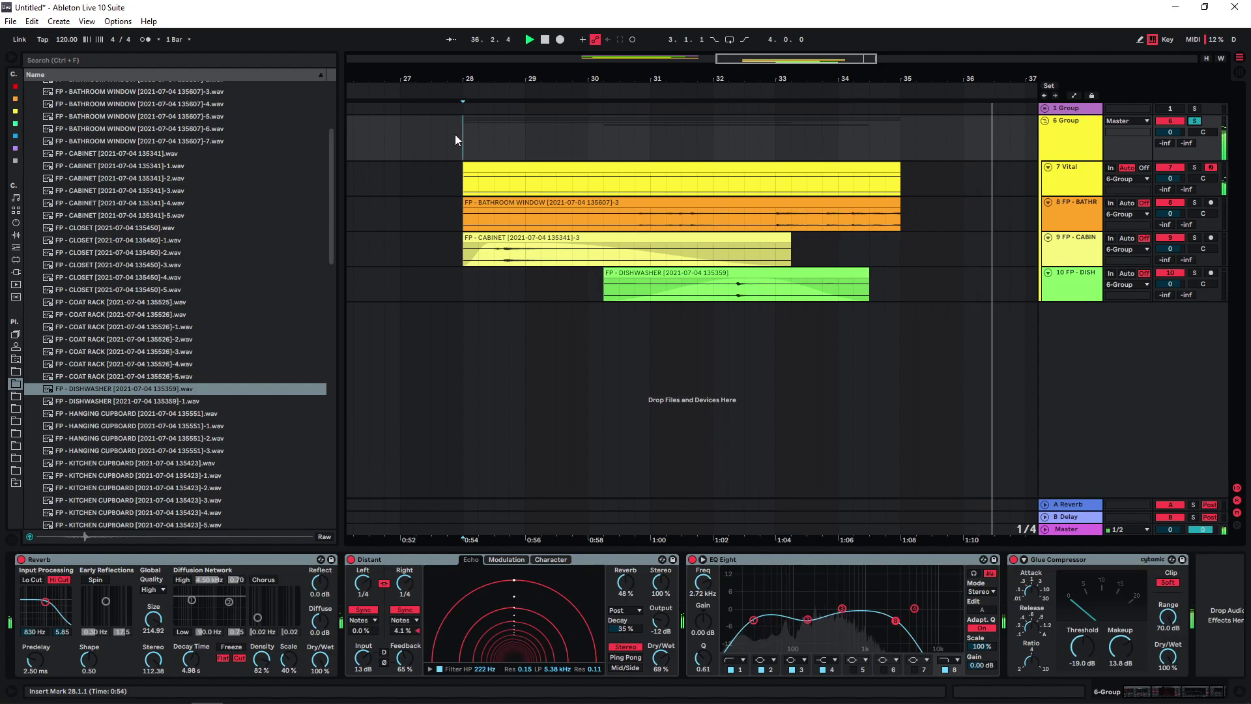
left_click(1074, 291)
key("ctrl+t")
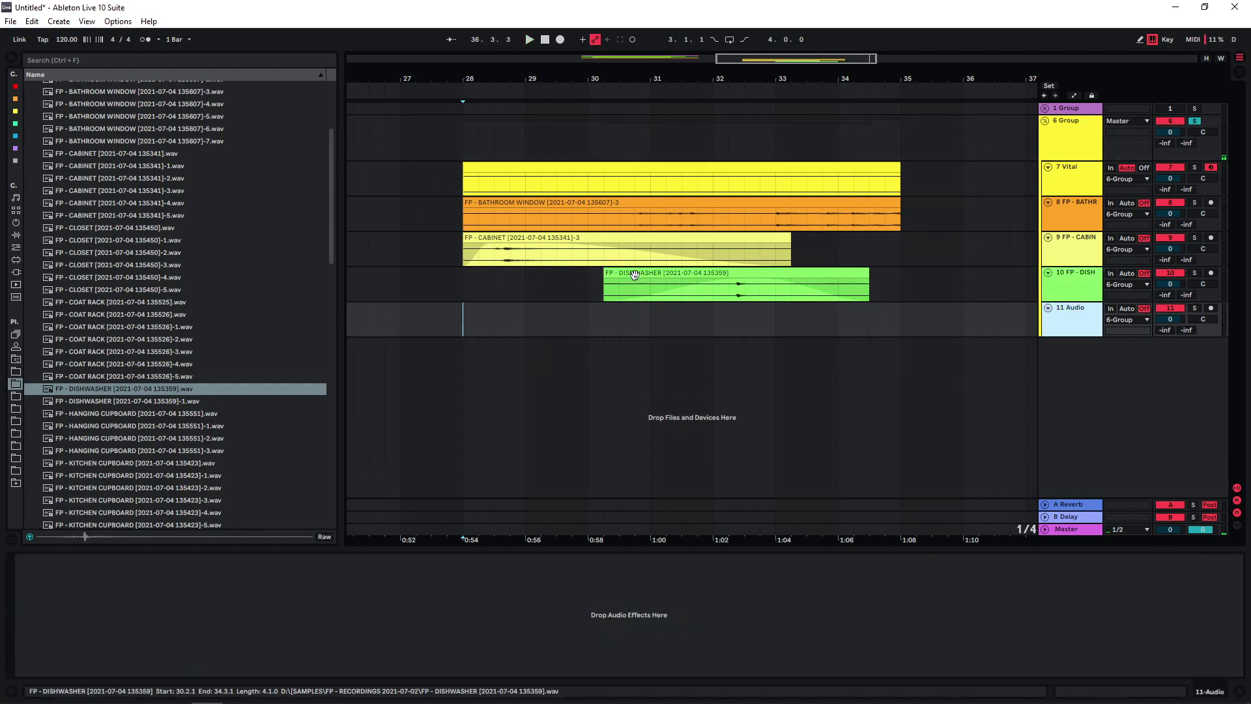
scroll(129, 432, "down", 1)
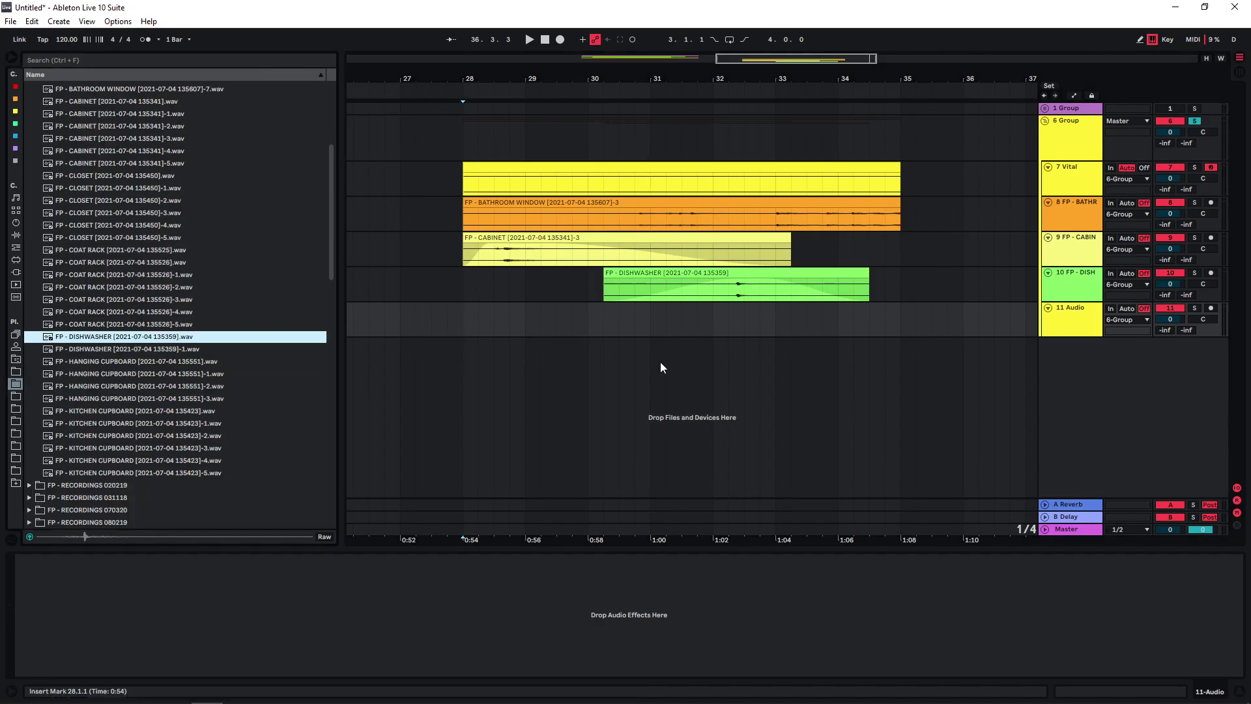
scroll(291, 377, "down", 3)
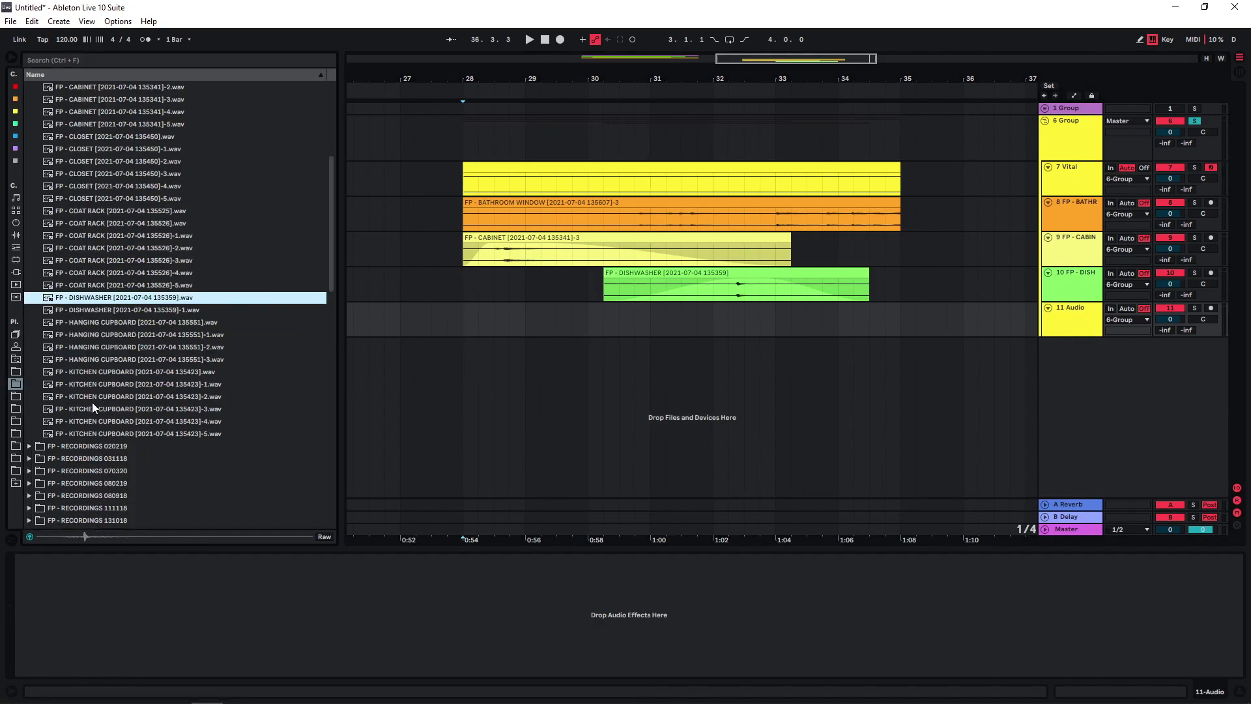
left_click(121, 199)
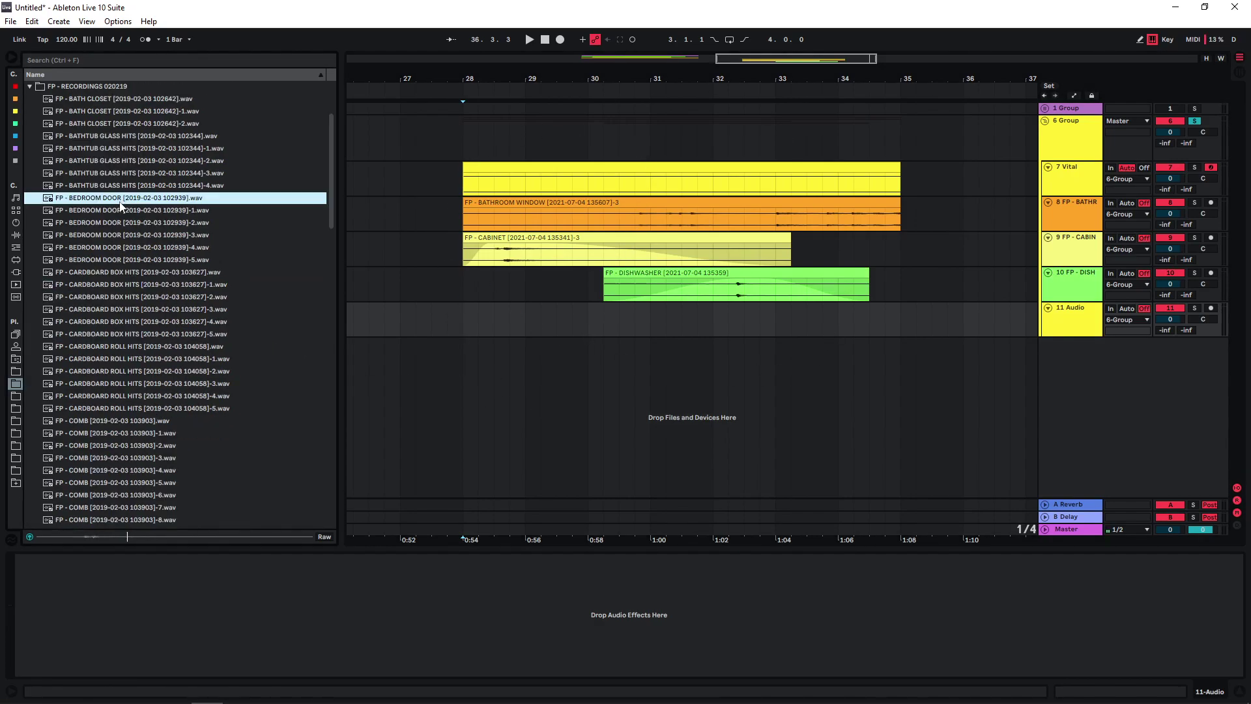
left_click_drag(122, 206, 514, 318)
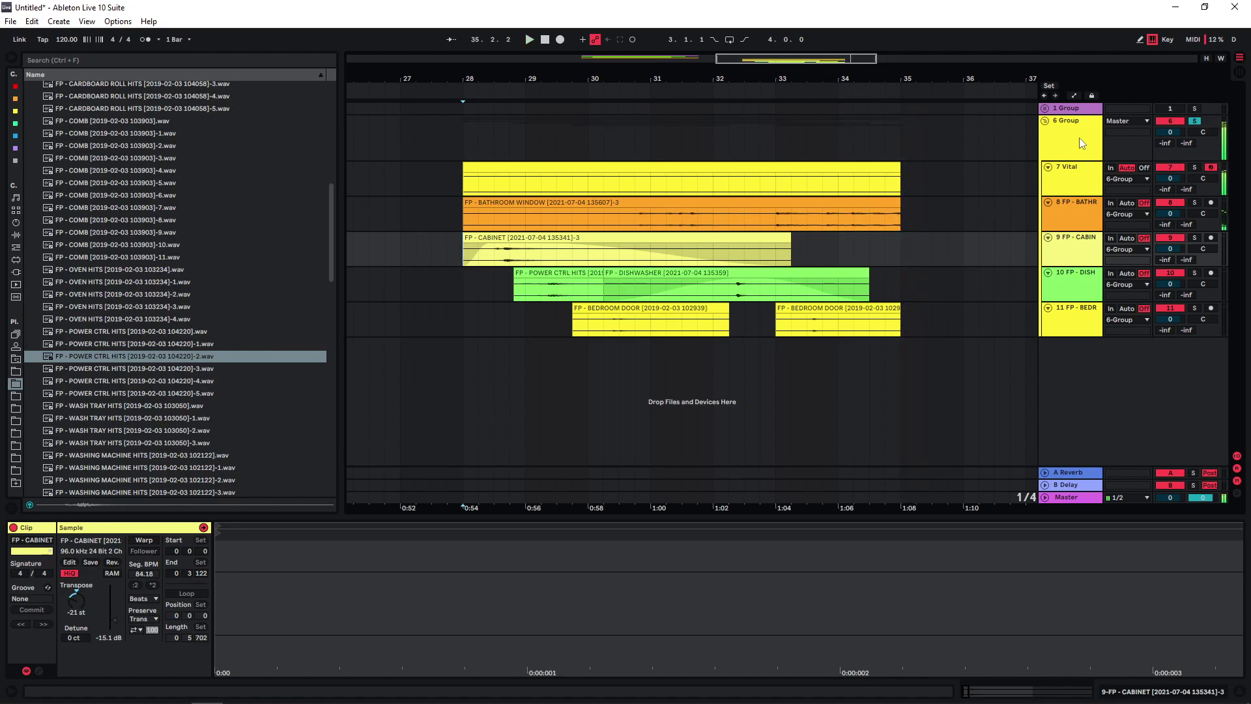
Step: Add a record-armed audio track below the group and record the processed drone onto it from bar 28 to about bar 39
key("ctrl+t")
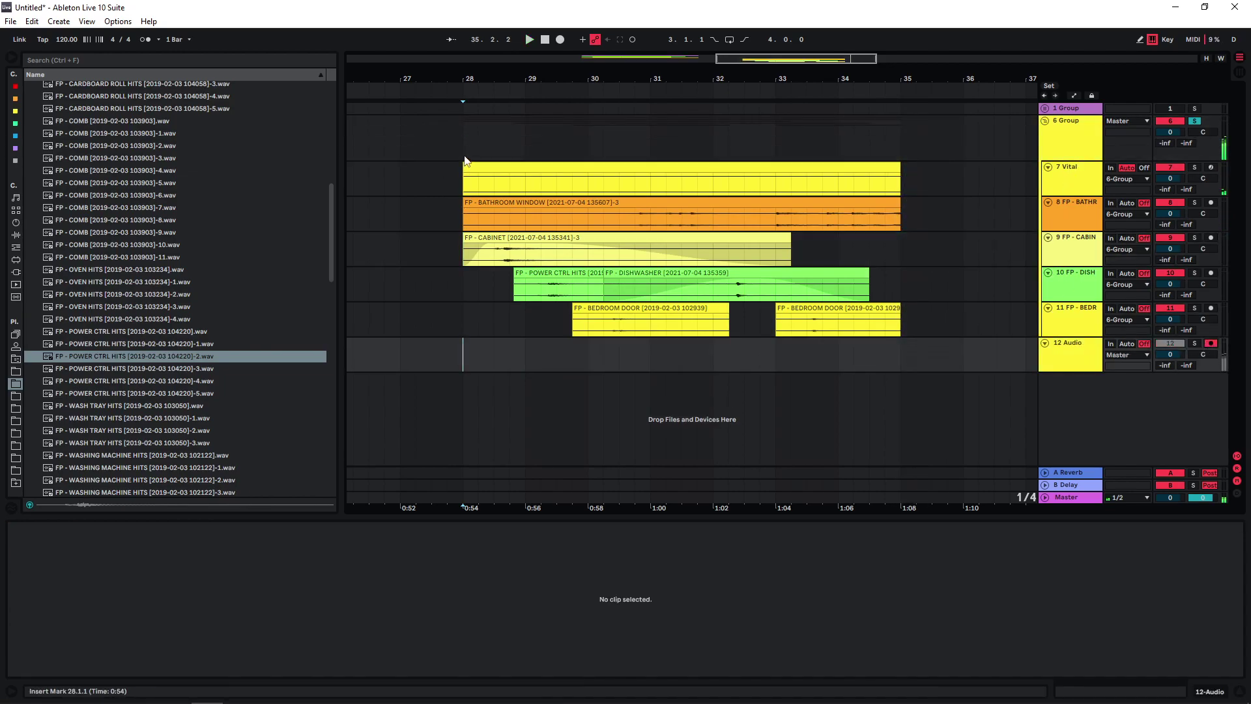
key("F9")
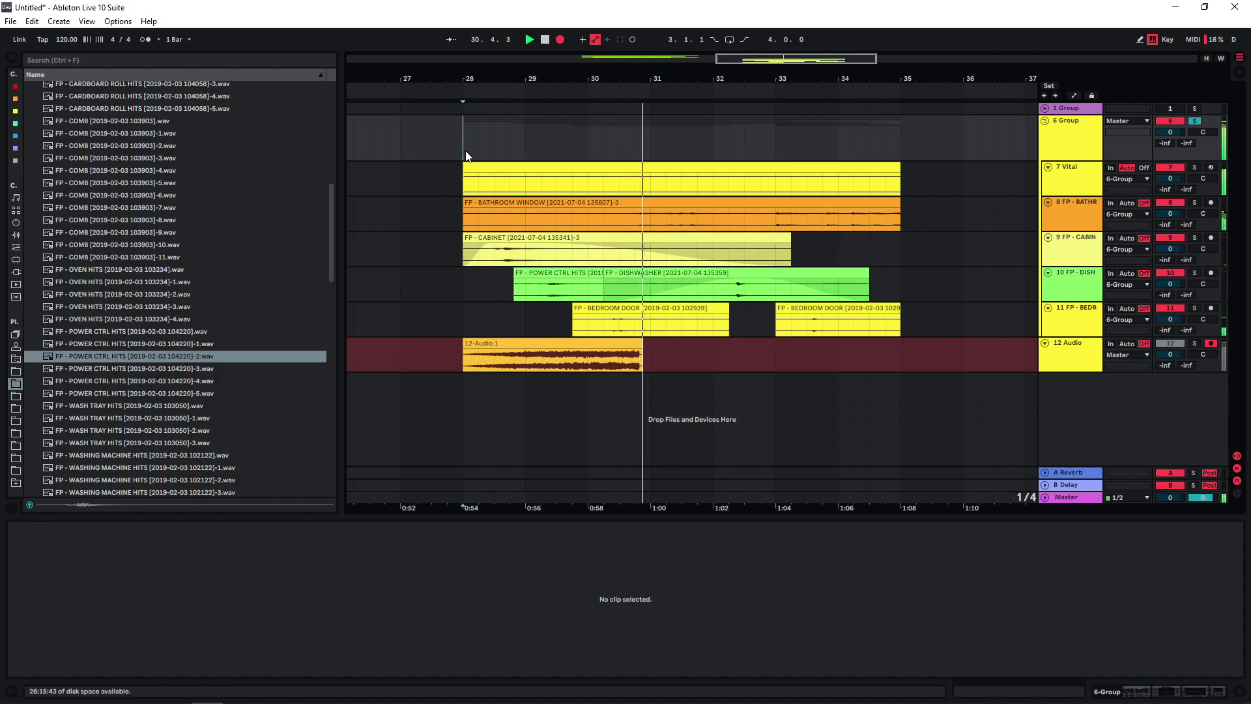
key("space")
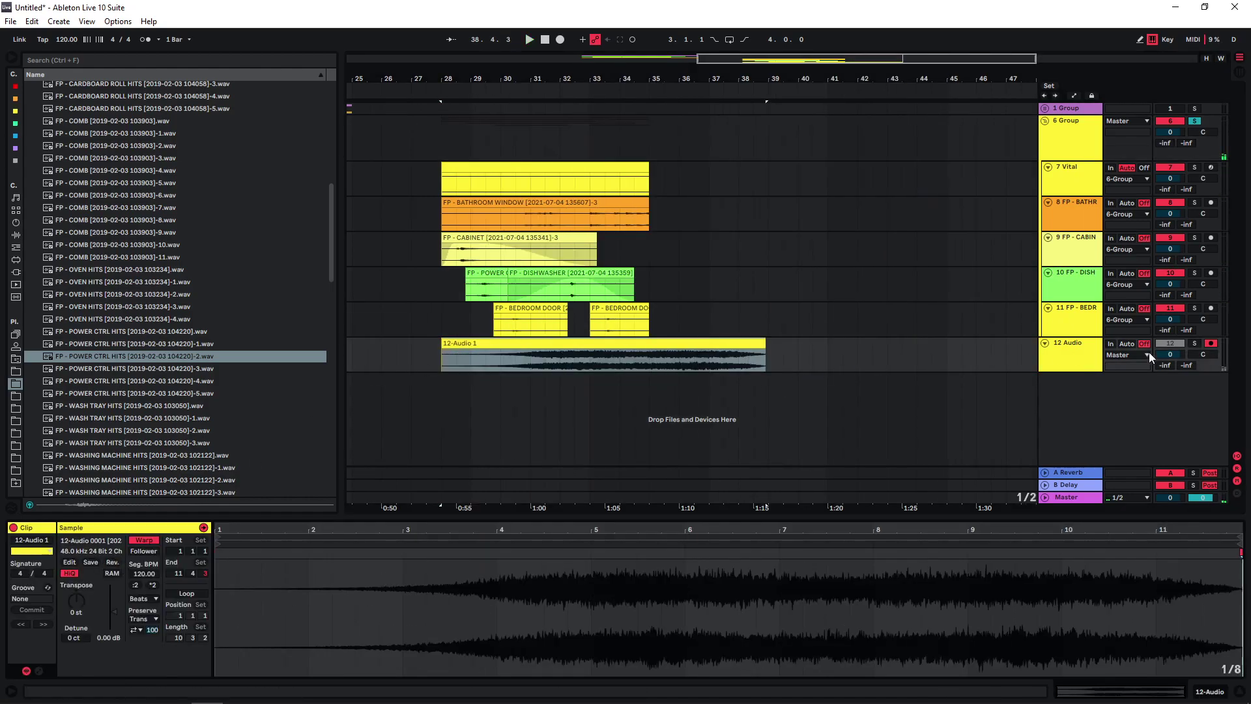
Step: Solo the recorded audio track and play its clip back from bar 28
left_click(1193, 344)
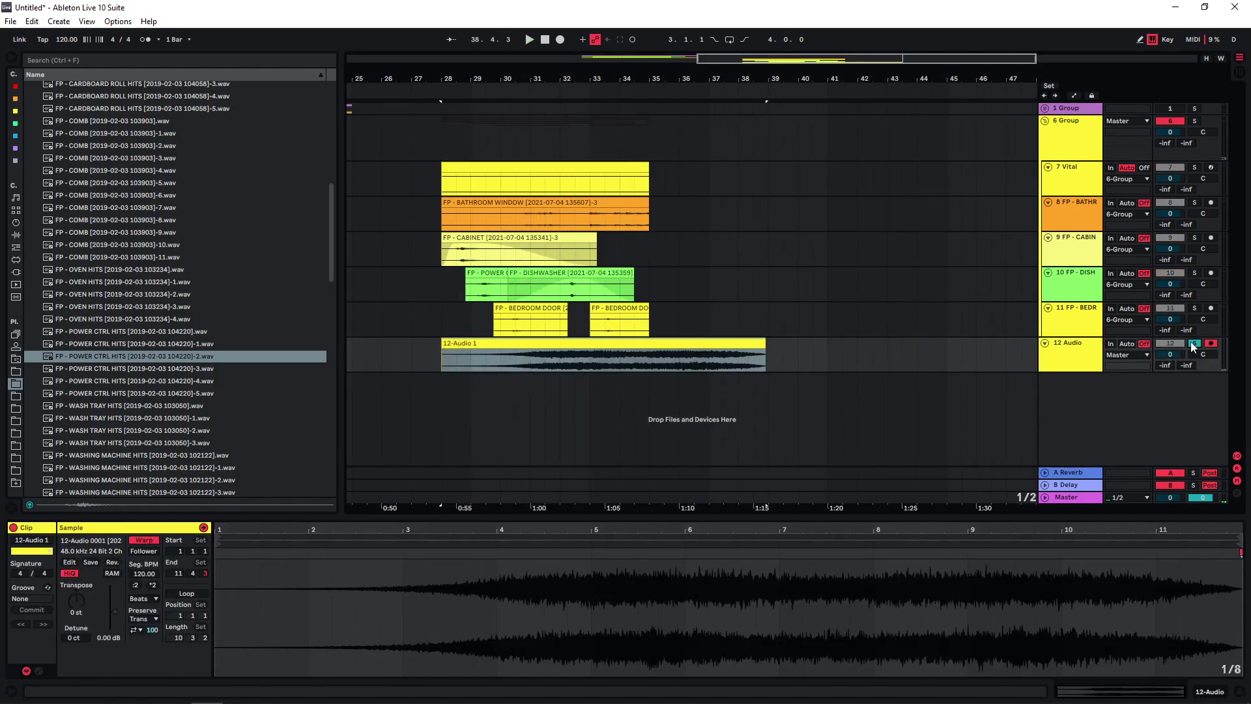
left_click(440, 368)
key("space")
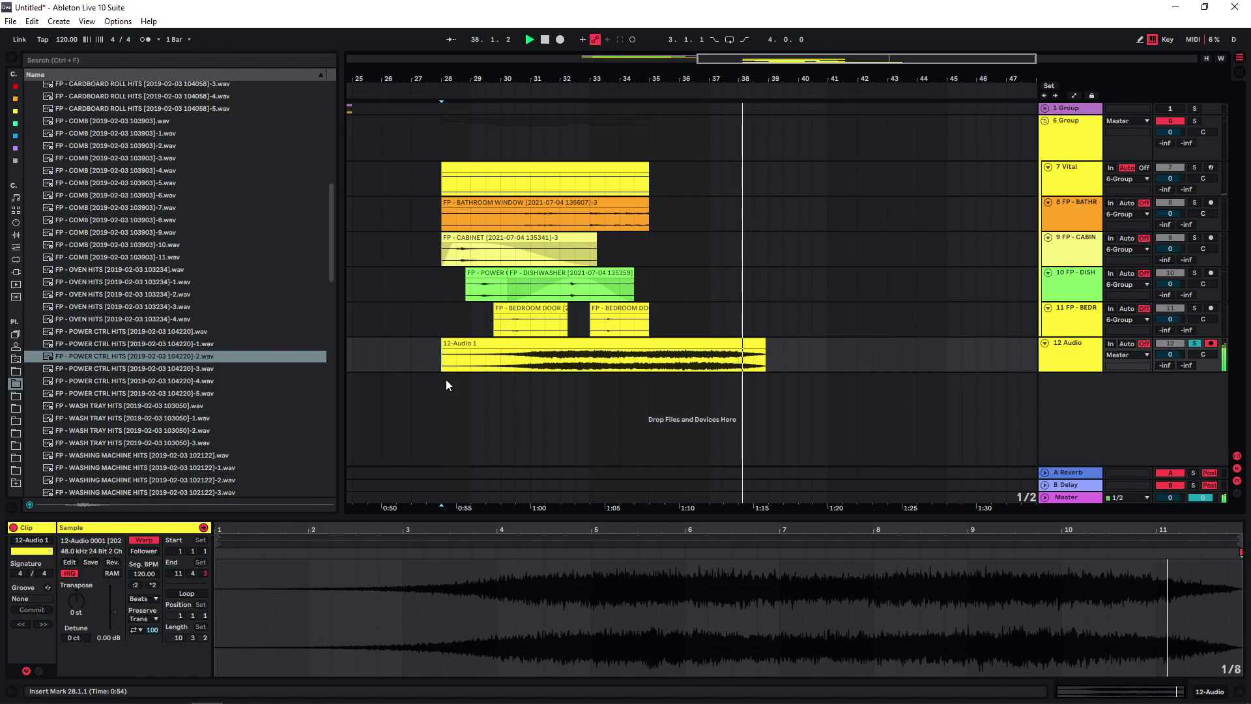
Step: Examine the Vital clip's notes and the group's effect chain, and select the recorded audio clip at bar 39
left_click(462, 164)
left_click_drag(443, 517, 453, 425)
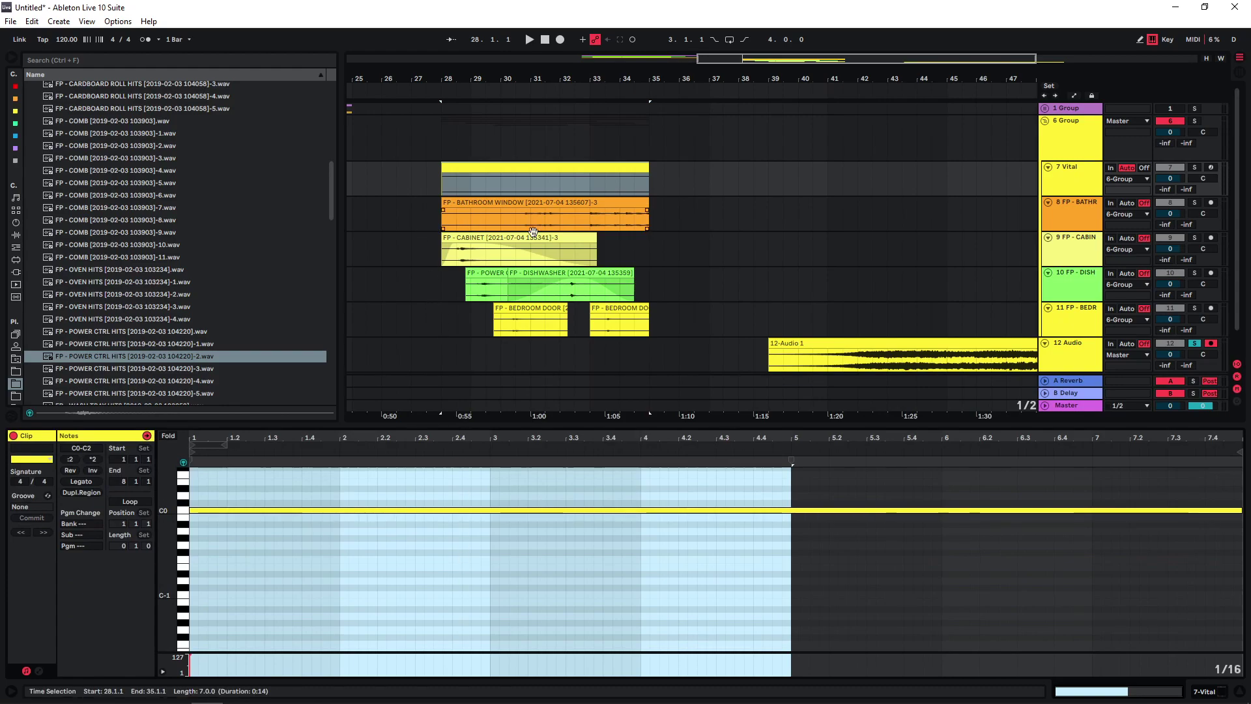
double_click(1054, 140)
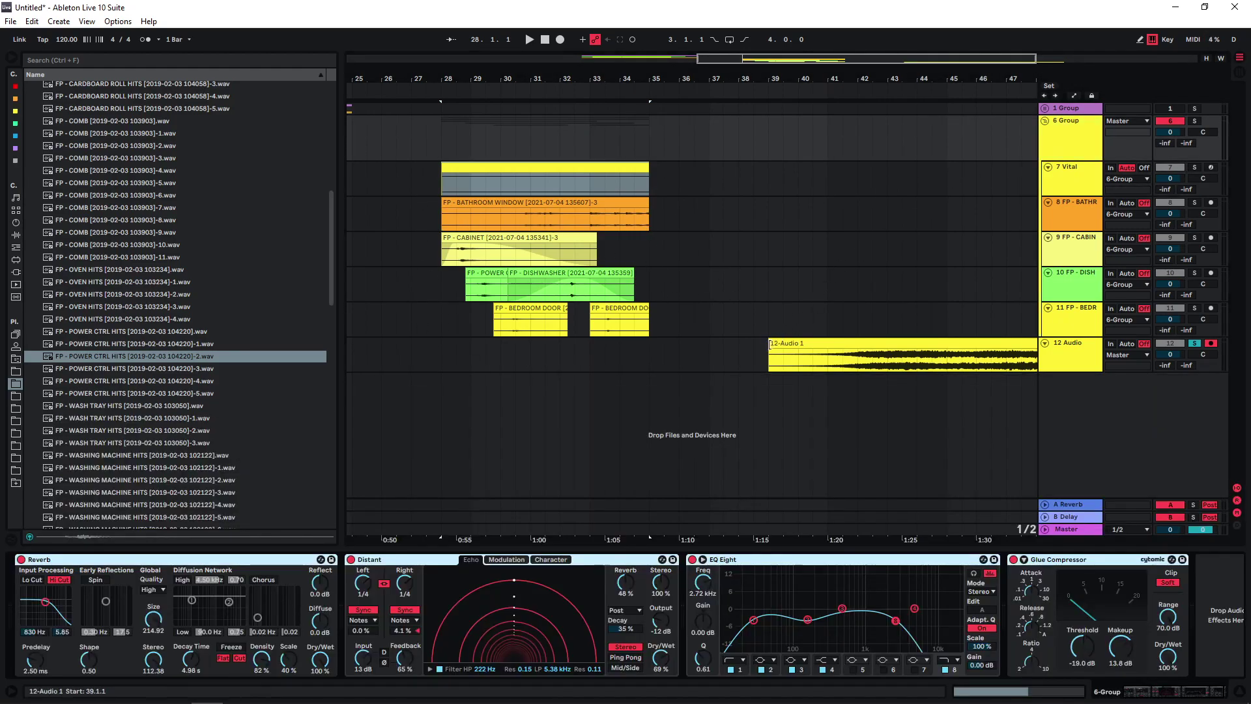
left_click(825, 345)
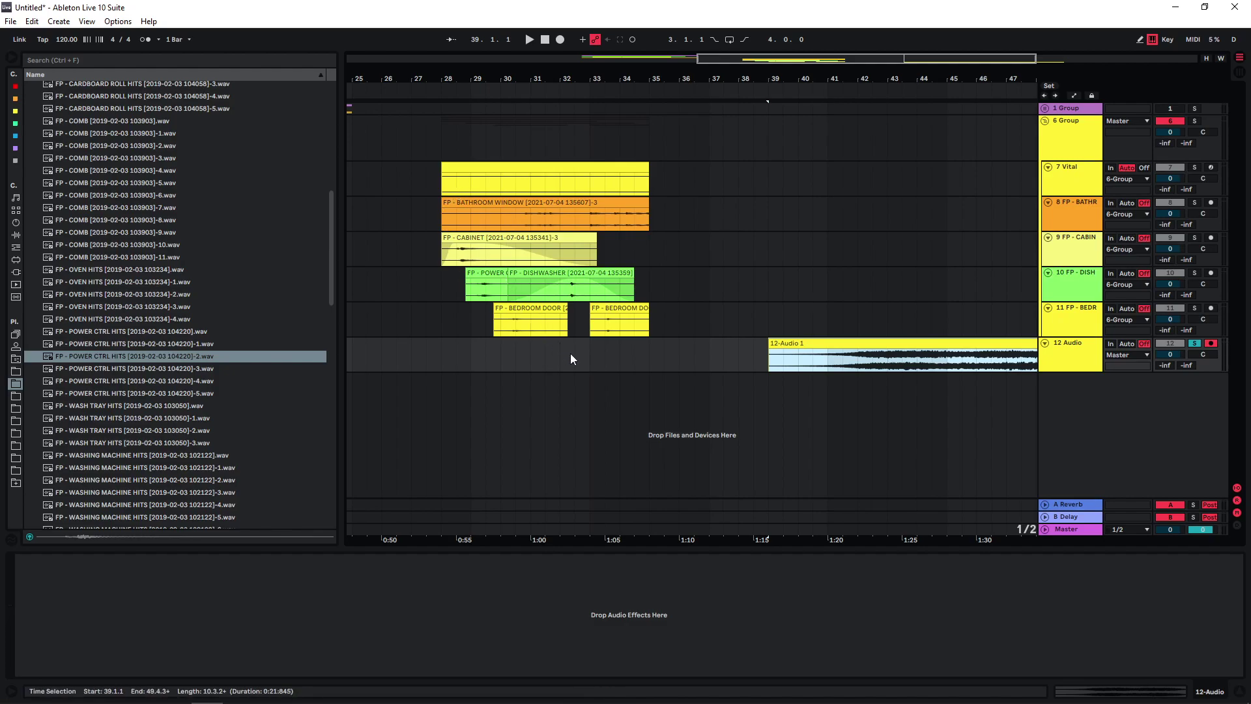